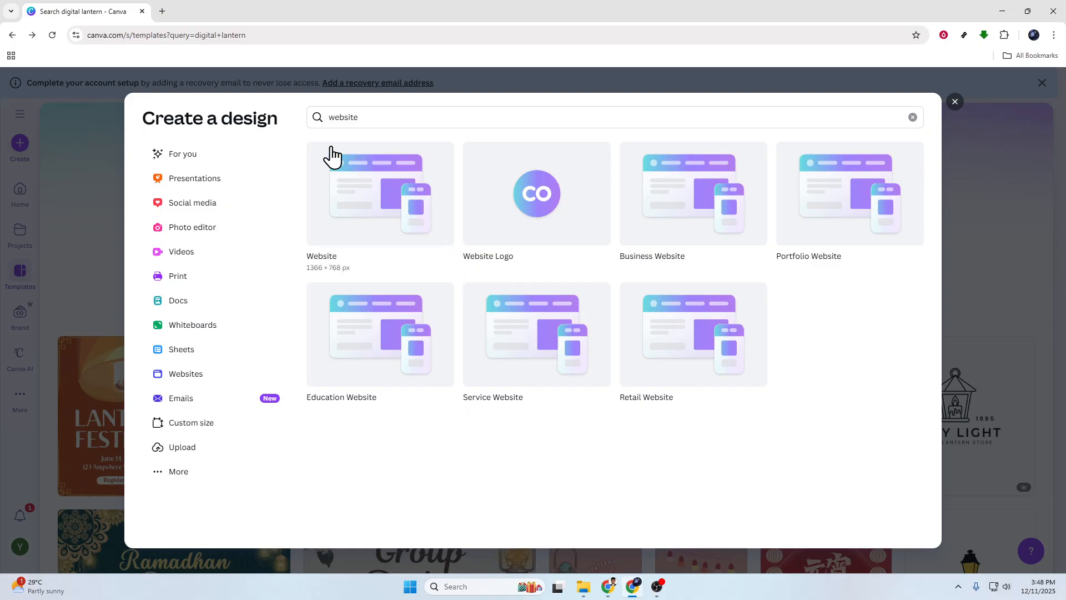
Create a new blank design using the 1366 × 768 px Website format.
left_click(391, 117)
double_click(355, 116)
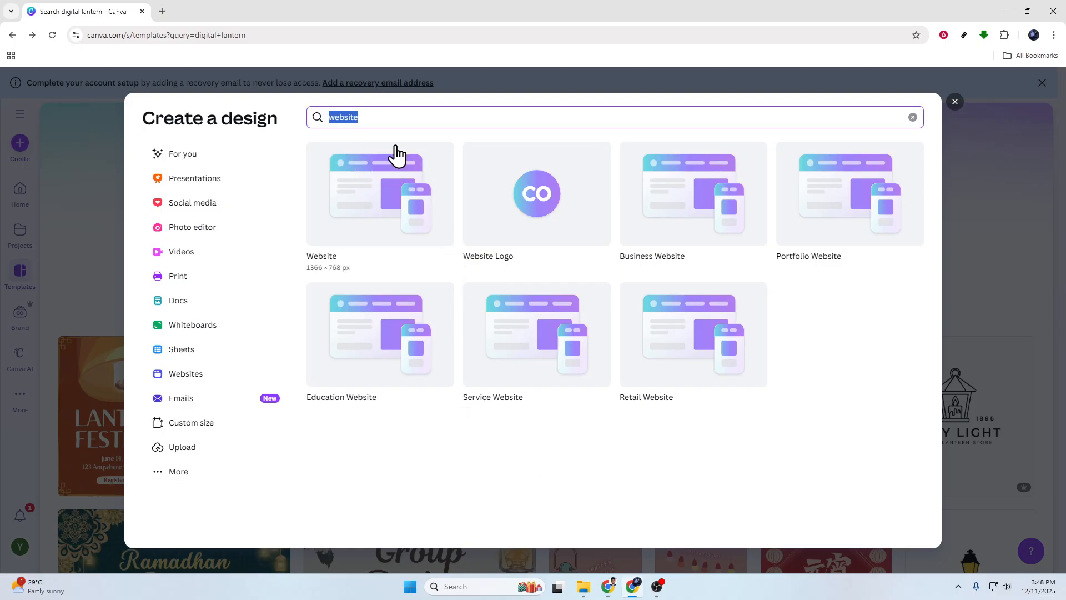
left_click(382, 200)
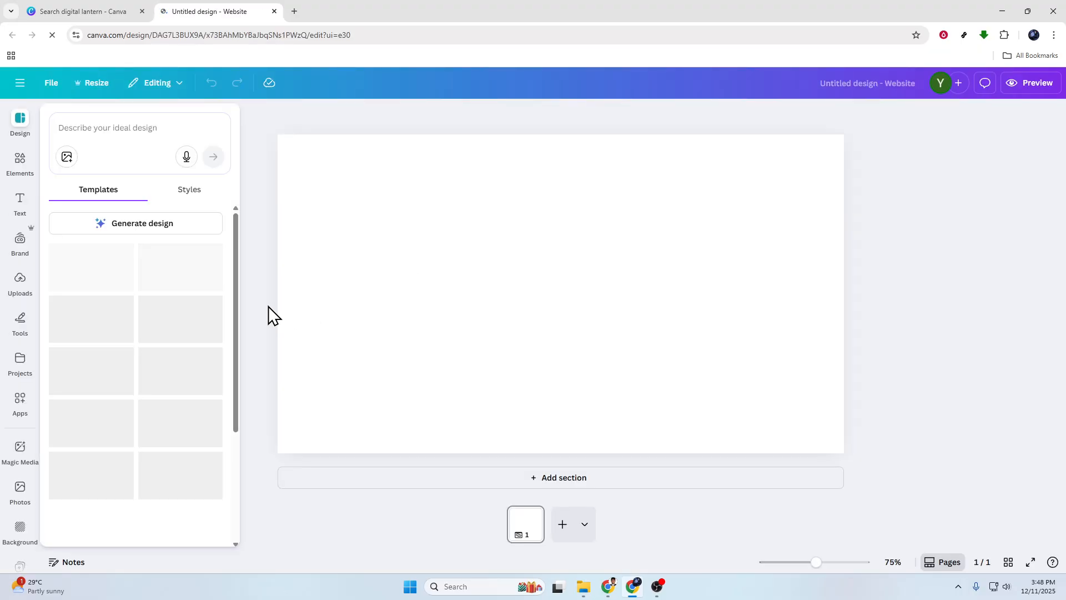
Add the recently used monstera leaf photo and enlarge it to cover the whole page as the background.
left_click(25, 174)
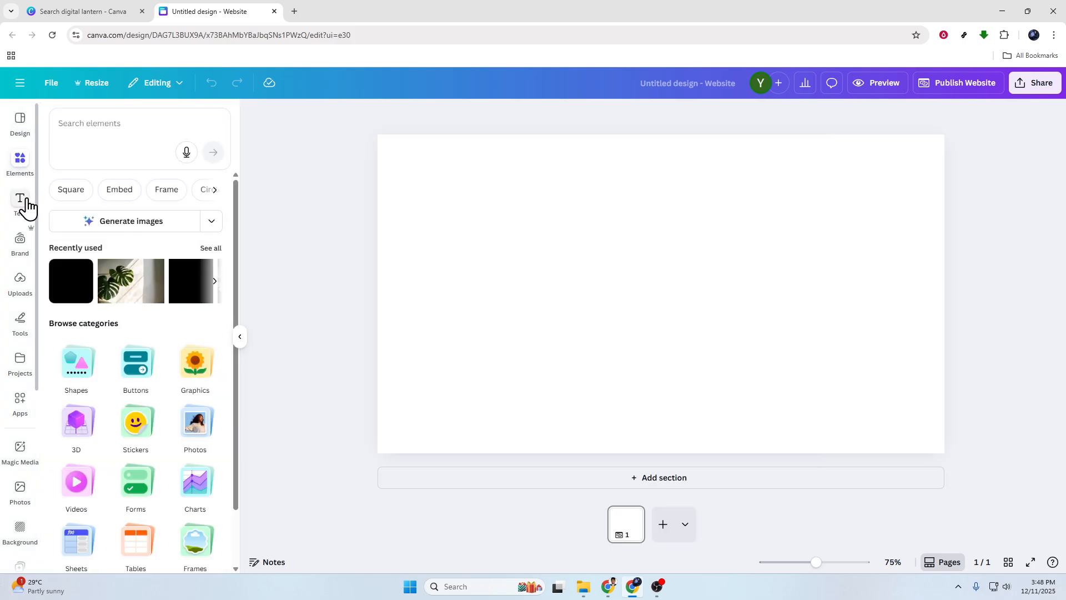
left_click(131, 289)
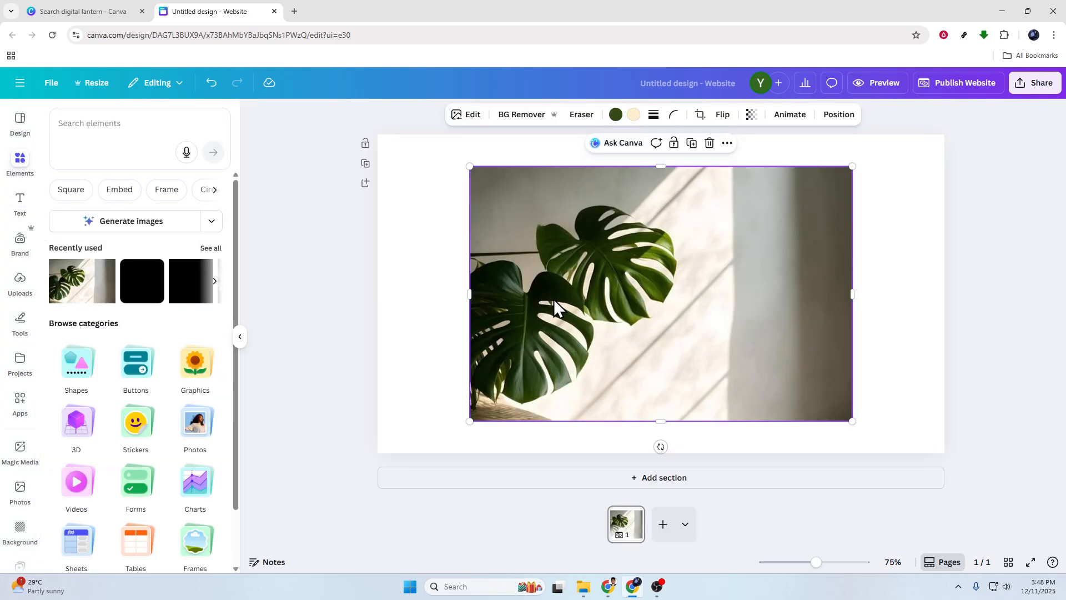
left_click_drag(641, 305, 551, 271)
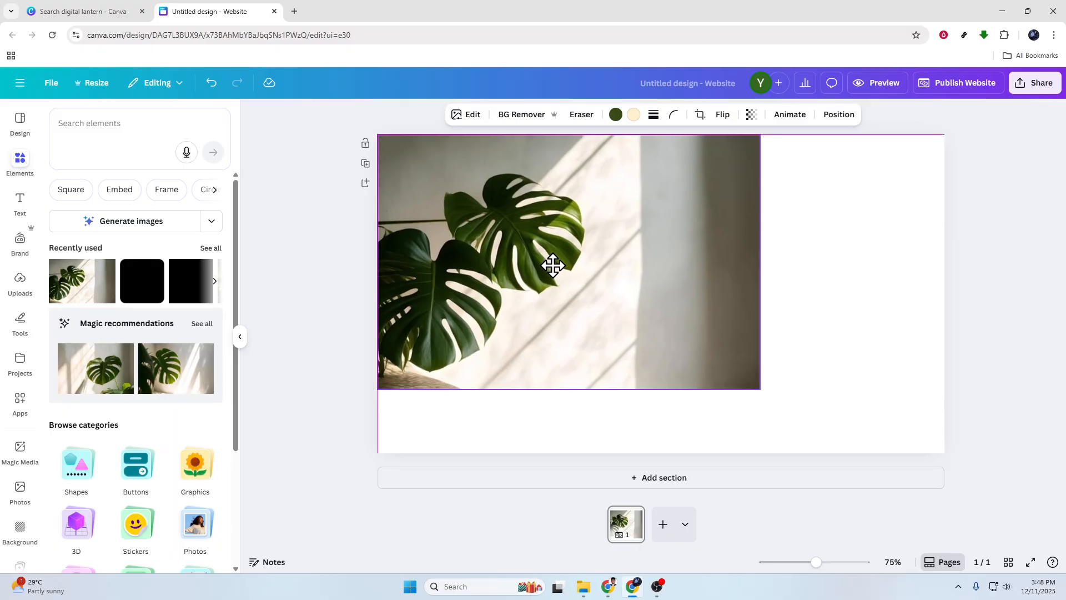
left_click_drag(769, 392, 1006, 452)
mouse_move(777, 369)
left_mouse_down()
mouse_move(774, 357)
mouse_move(771, 366)
left_mouse_up()
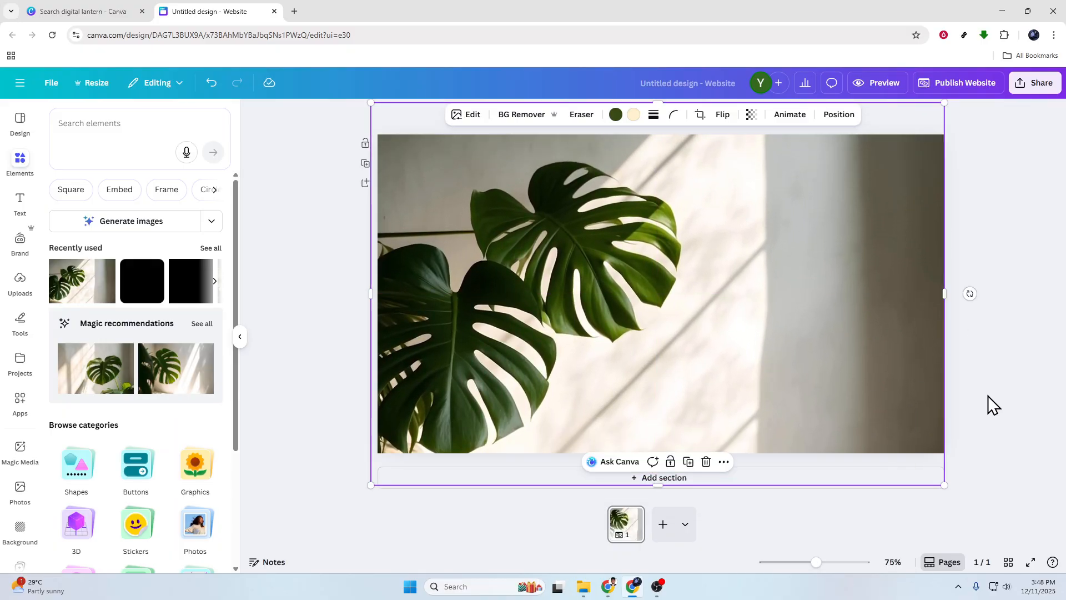
left_click(1002, 405)
left_click(239, 337)
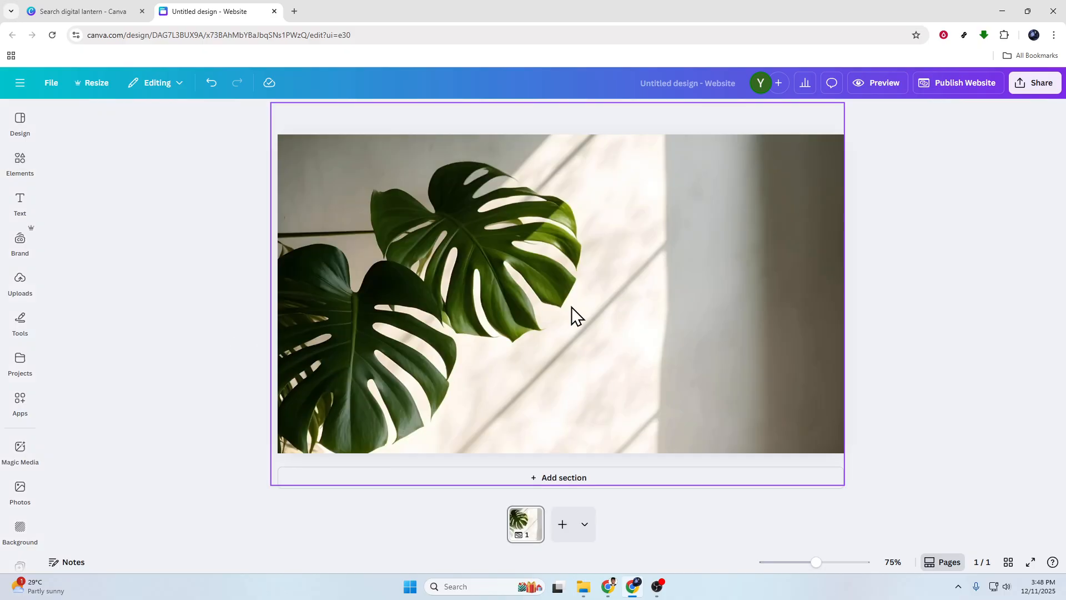
Search the elements library for "LOGIN PAGE".
left_click(19, 162)
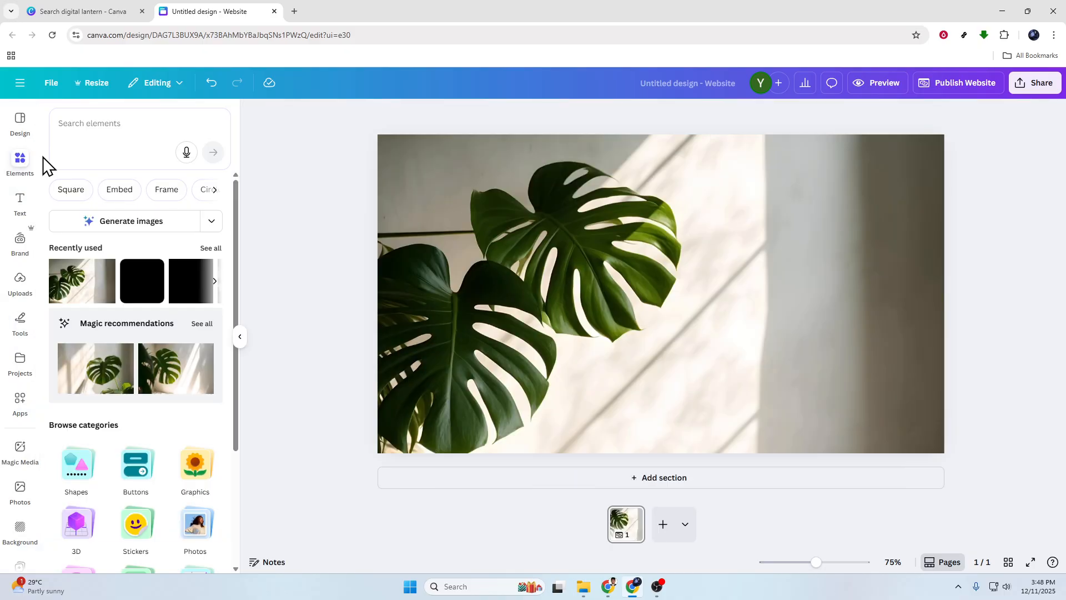
left_click(126, 128)
type("LOGIN PAGE")
key("Return")
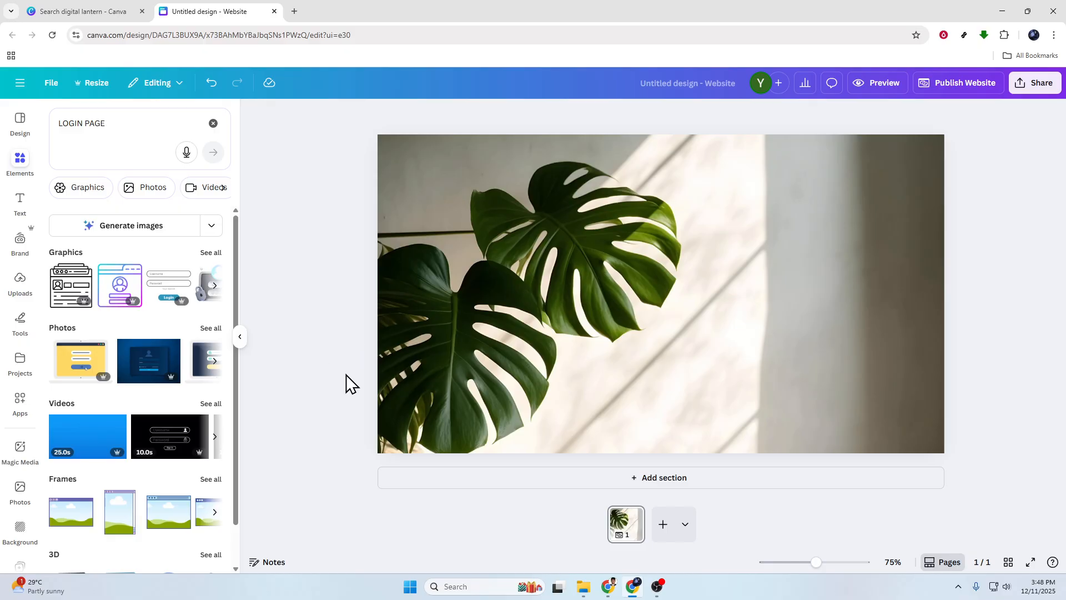
Try the blue login form photo and the black sign-in video on the page, deleting each one.
left_click(144, 372)
left_click_drag(700, 322, 661, 295)
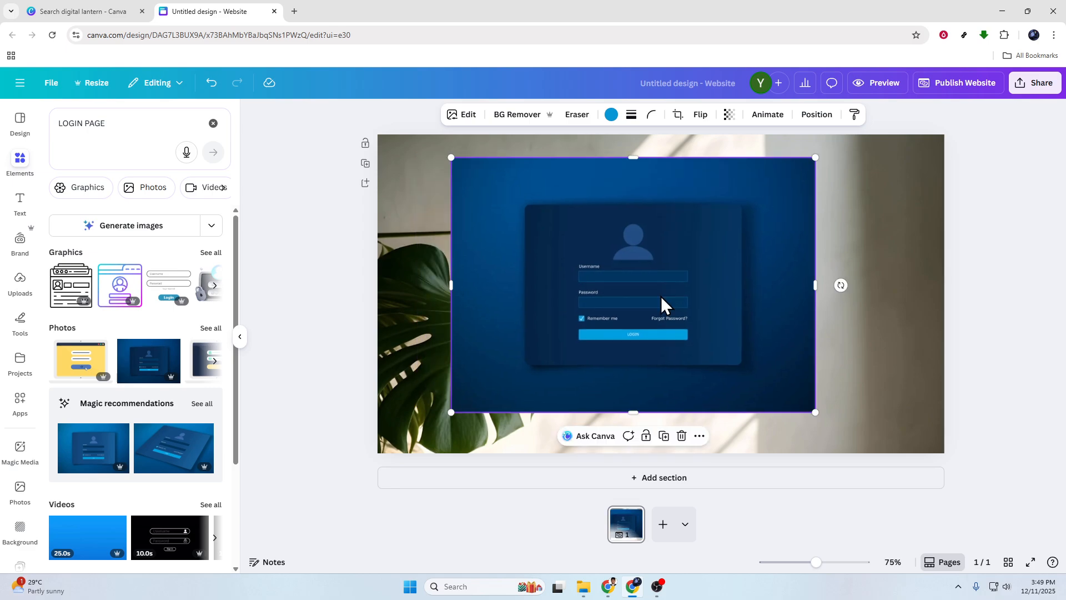
key("Delete")
scroll(146, 473, "down", 1)
scroll(146, 473, "down", 2)
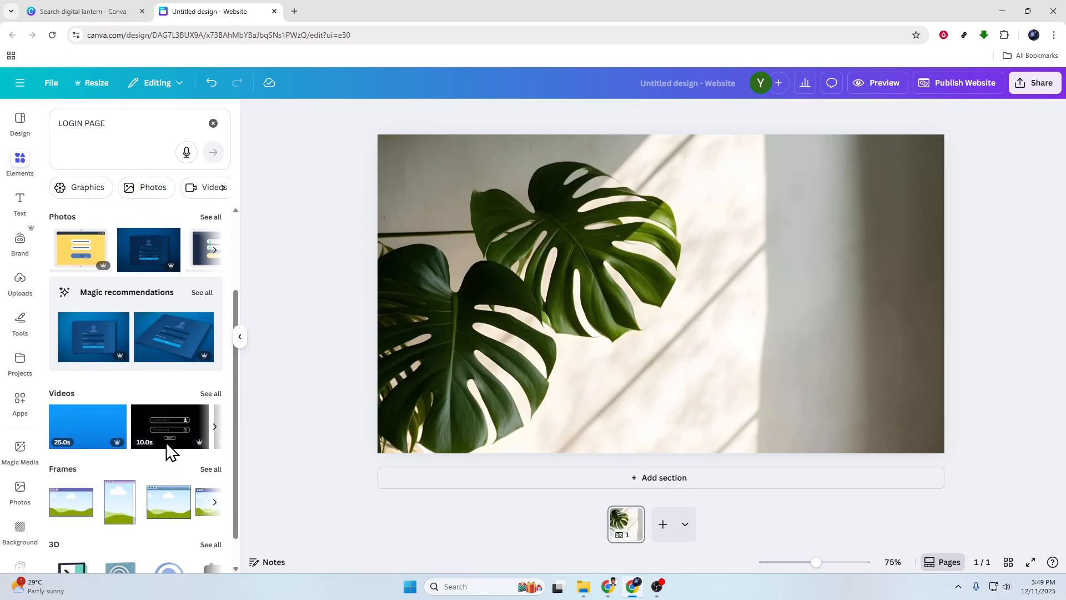
left_click(199, 428)
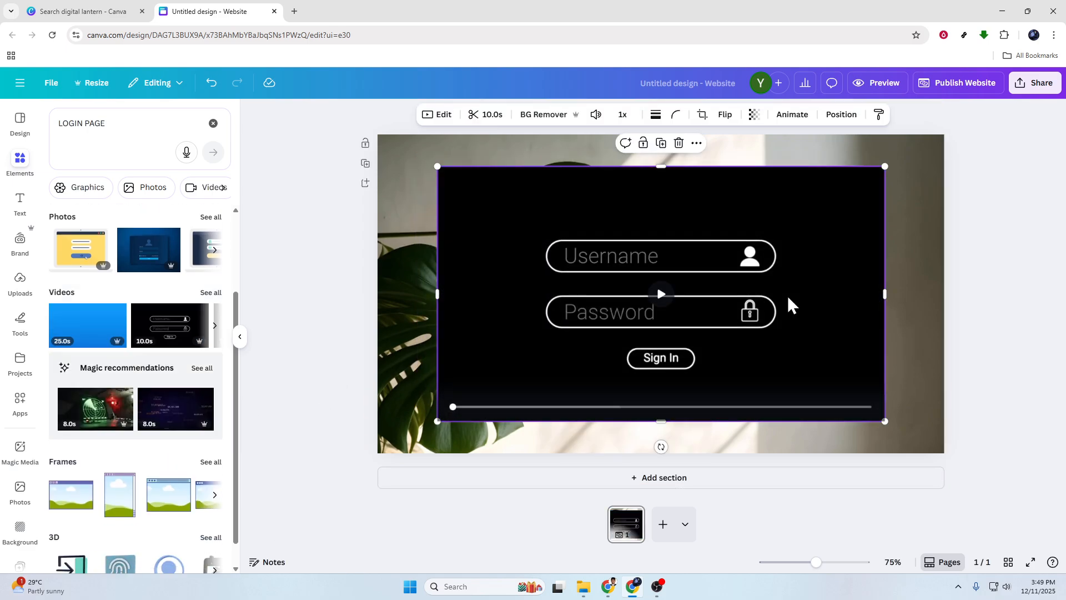
key("Delete")
left_click(238, 338)
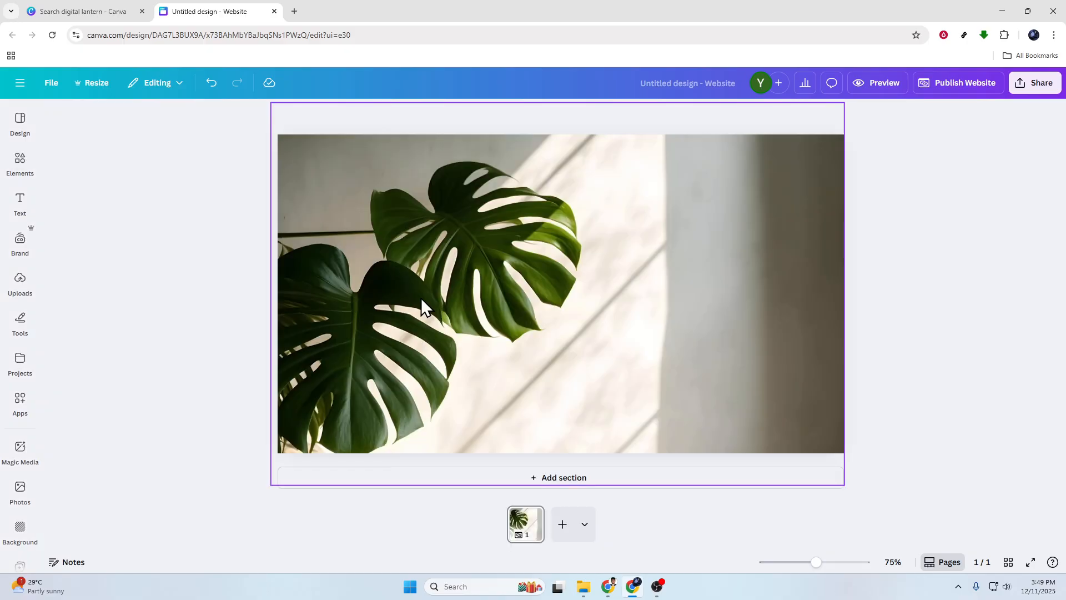
Clear the search term from the element search.
left_click(577, 296)
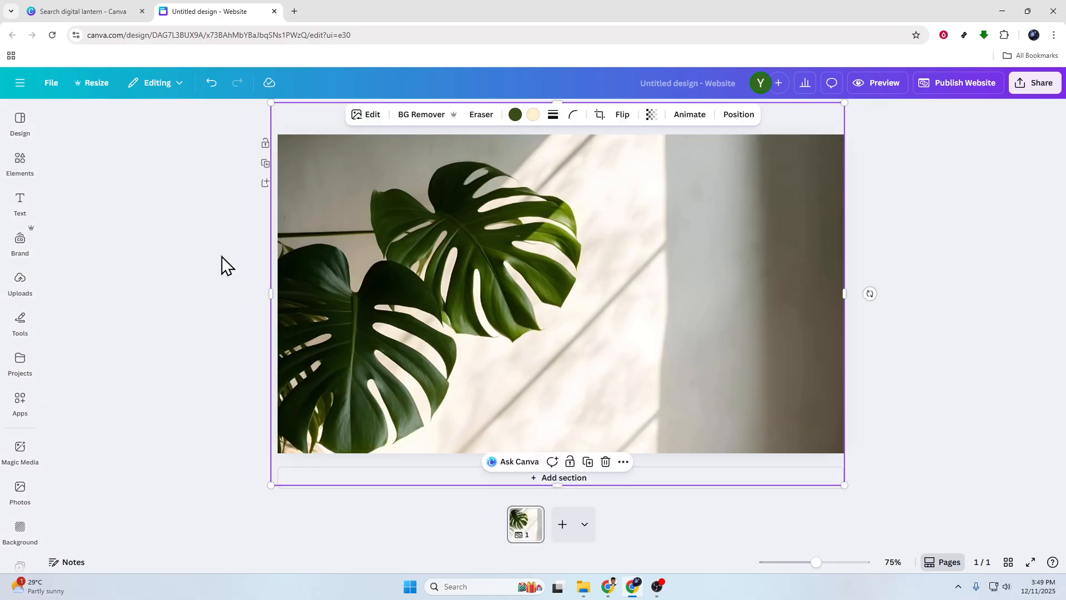
left_click(17, 165)
left_click(128, 129)
key("ctrl+a")
key("BackSpace")
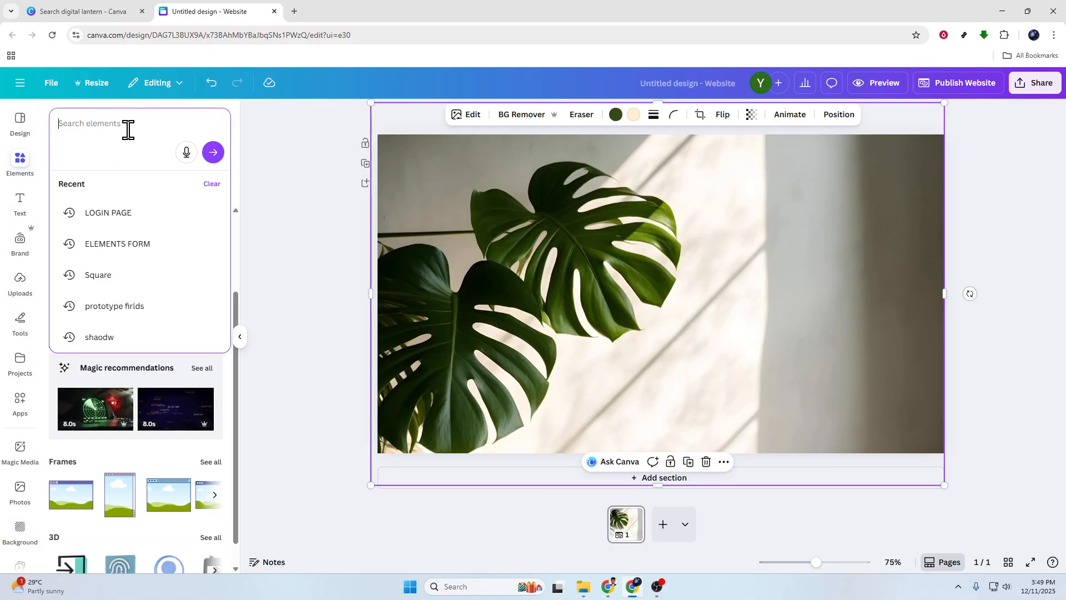
left_click(294, 267)
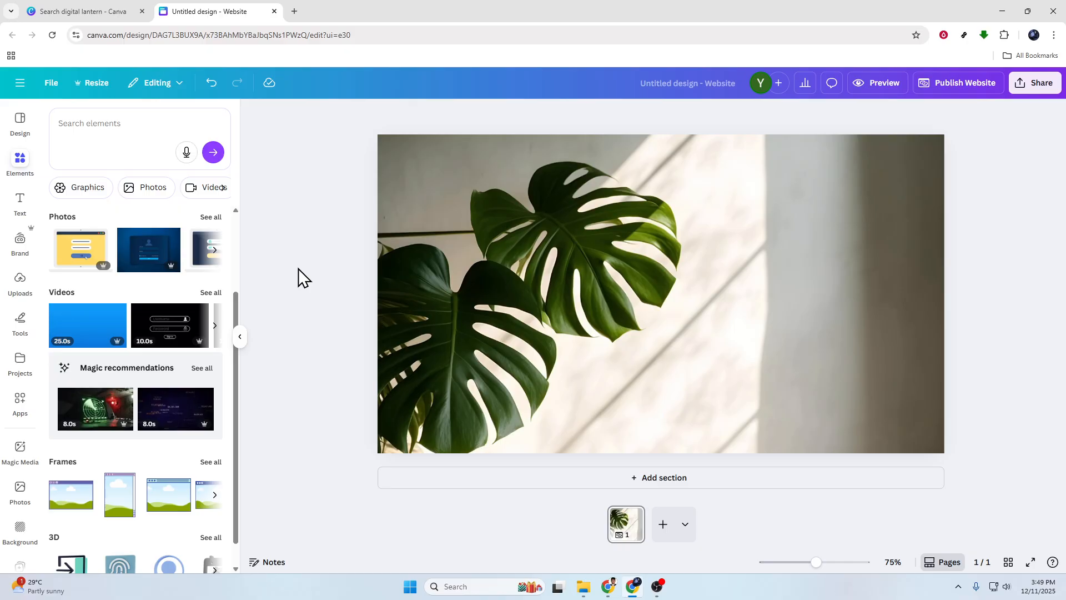
Browse the login page element results and their category filters for a suitable graphic.
left_click(566, 278)
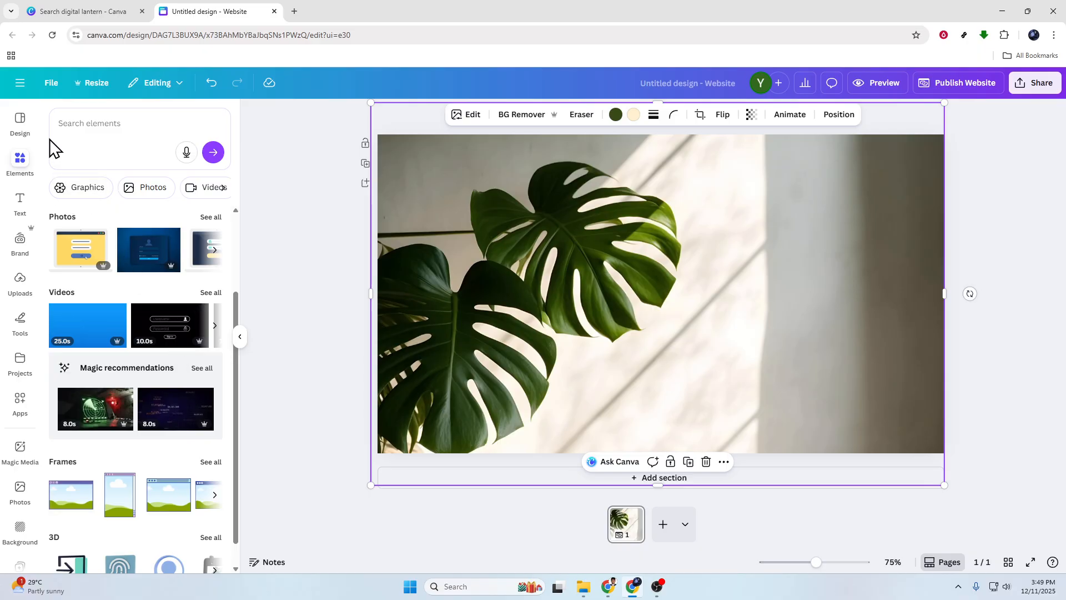
left_click(20, 165)
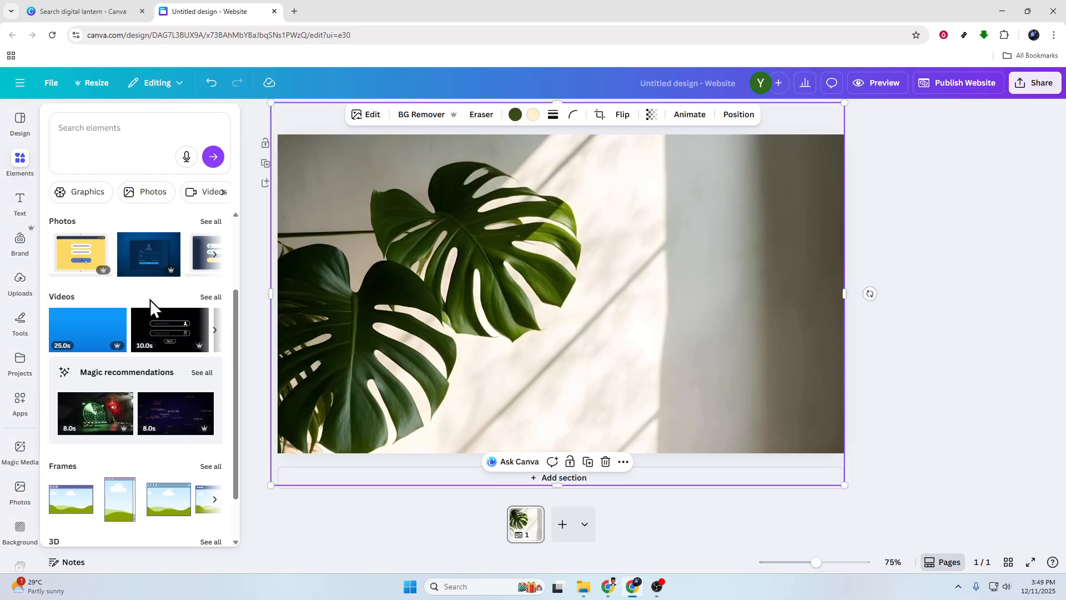
scroll(150, 302, "up", 2)
scroll(149, 310, "down", 3)
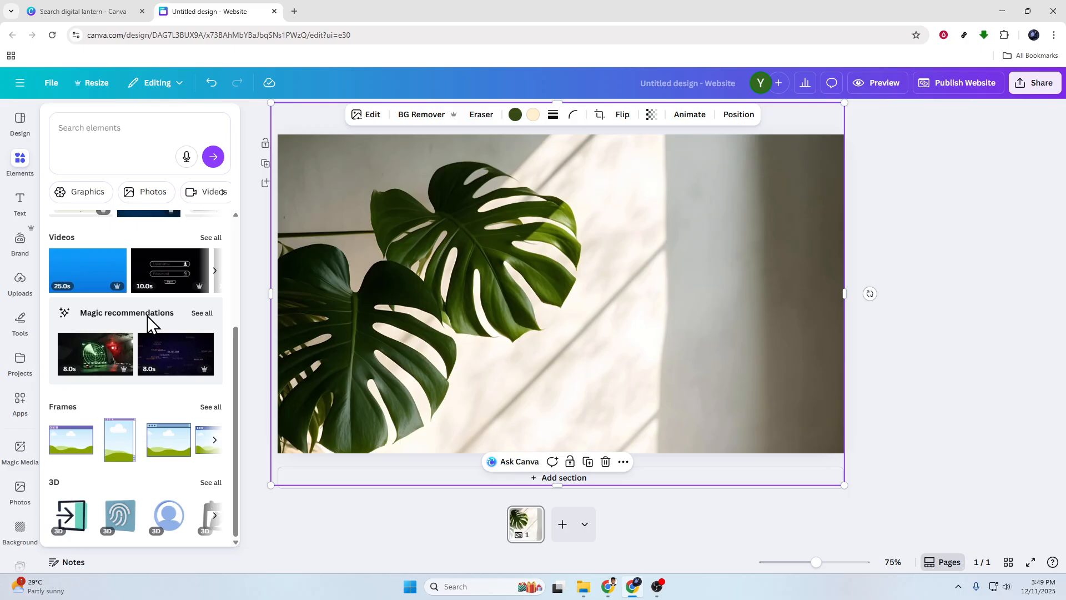
scroll(149, 321, "up", 3)
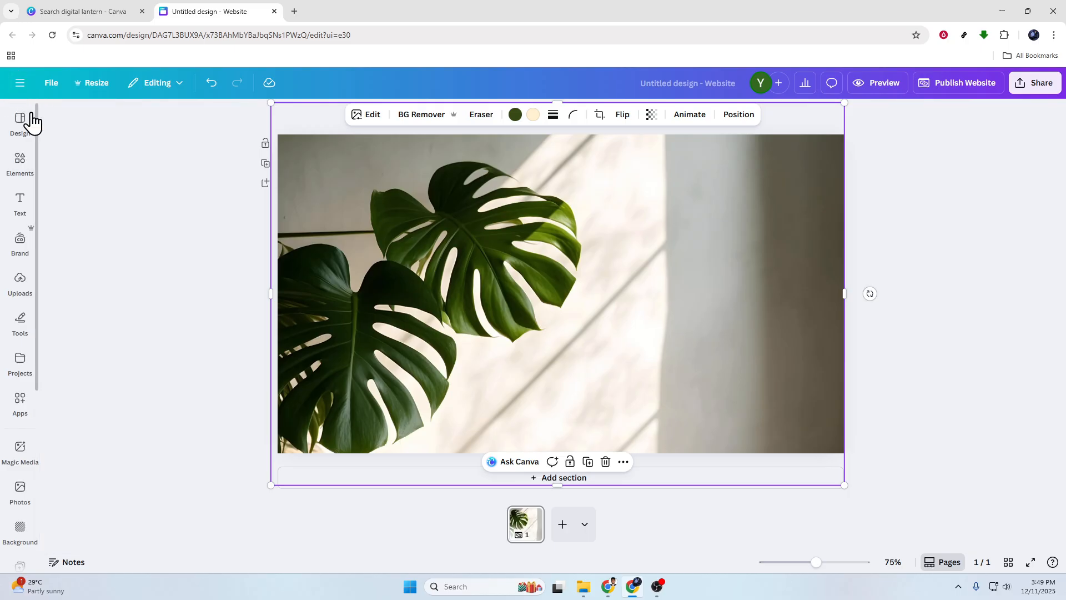
left_click(22, 161)
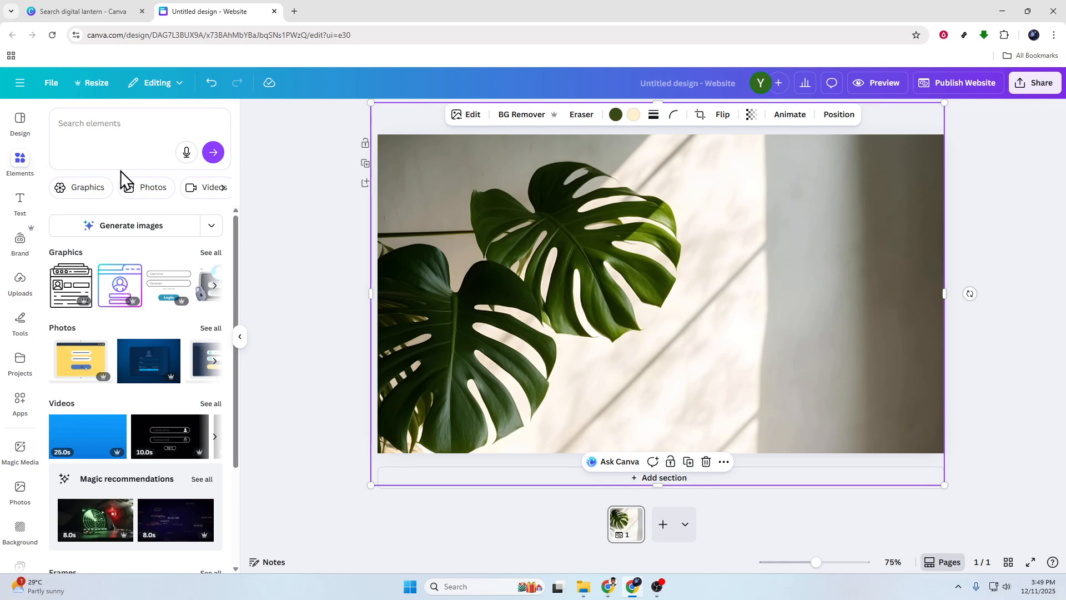
left_click(223, 187)
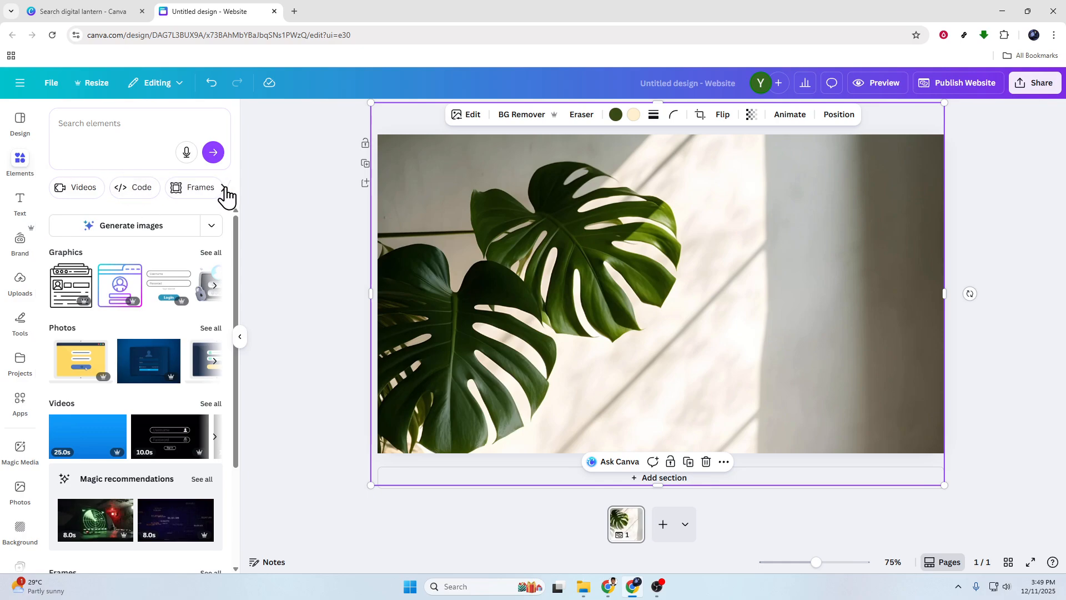
left_click(224, 189)
left_click(227, 188)
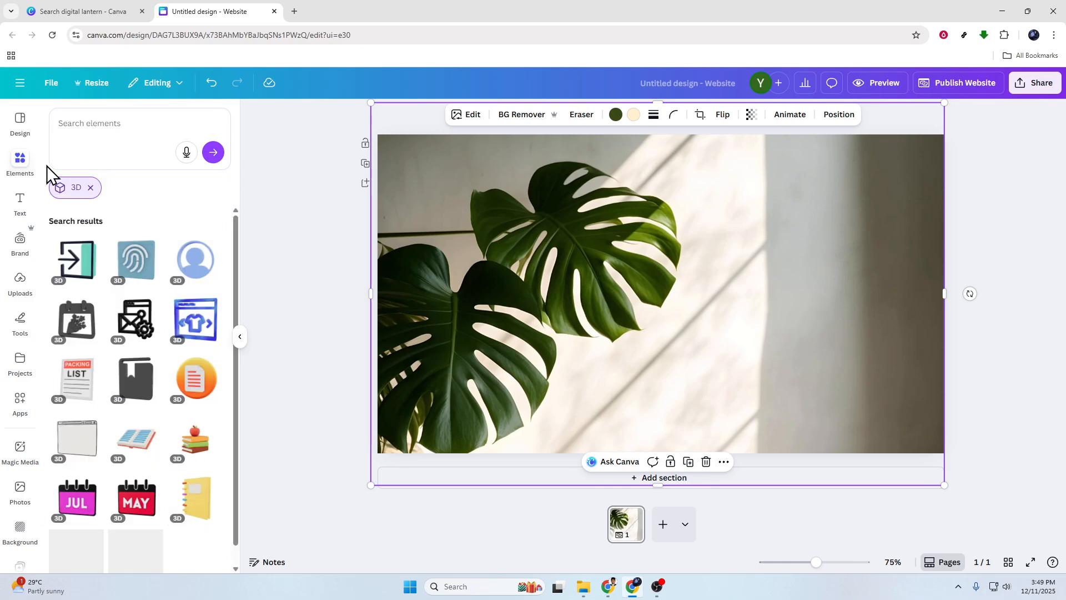
left_click(90, 188)
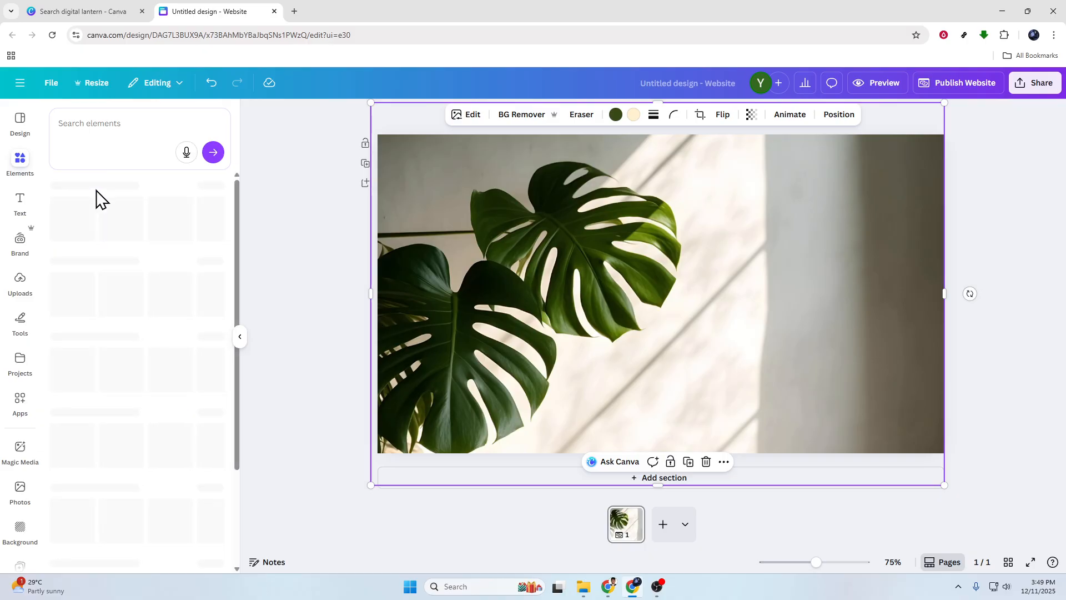
scroll(128, 325, "down", 1)
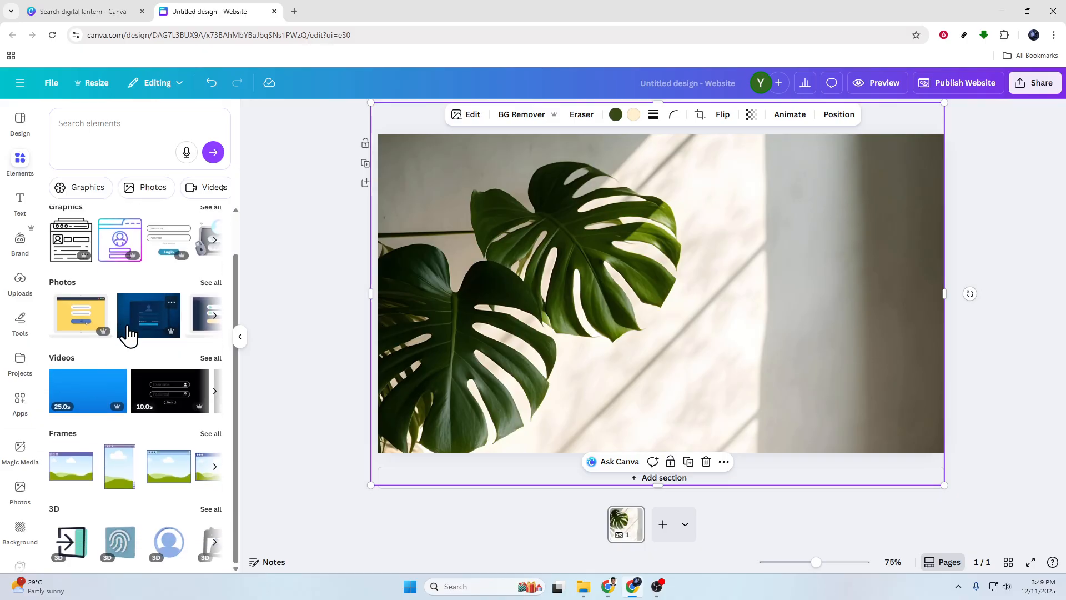
Add the blue 3D user profile icon, shrink it and place it over the upper leaf near the page centre.
left_click(172, 541)
left_click_drag(754, 198, 571, 285)
left_click(335, 385)
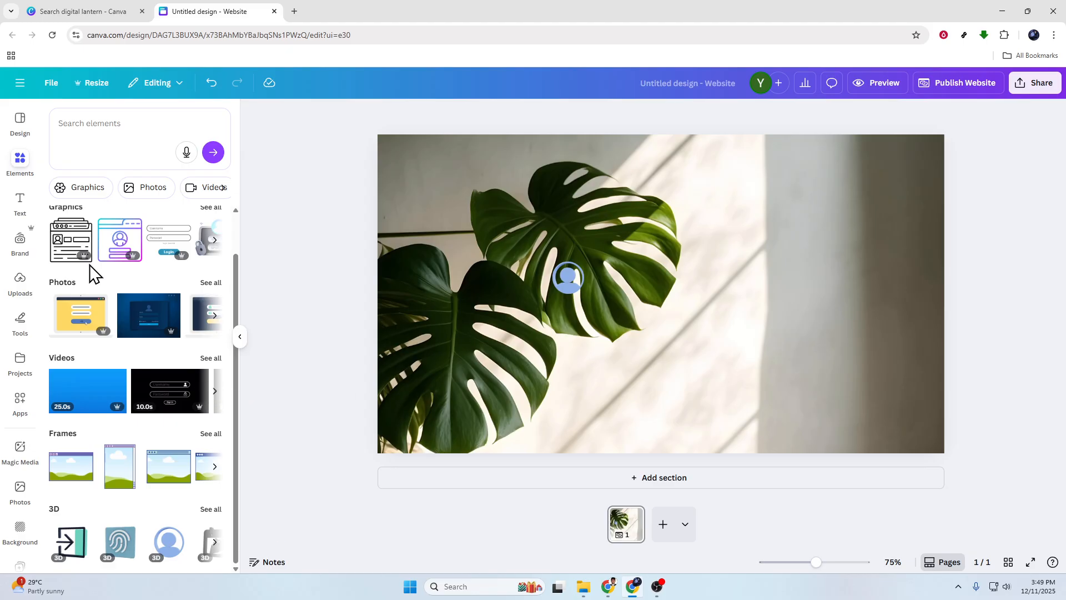
Repeat the recent "Square" element search and add the Rounded Square shape to the page.
left_click(98, 125)
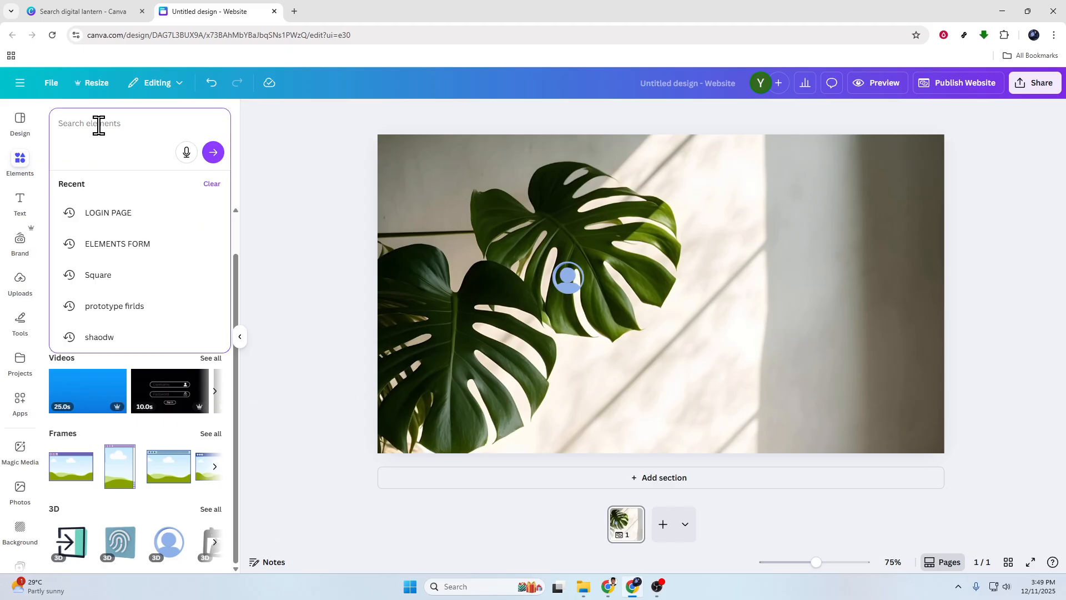
left_click(138, 276)
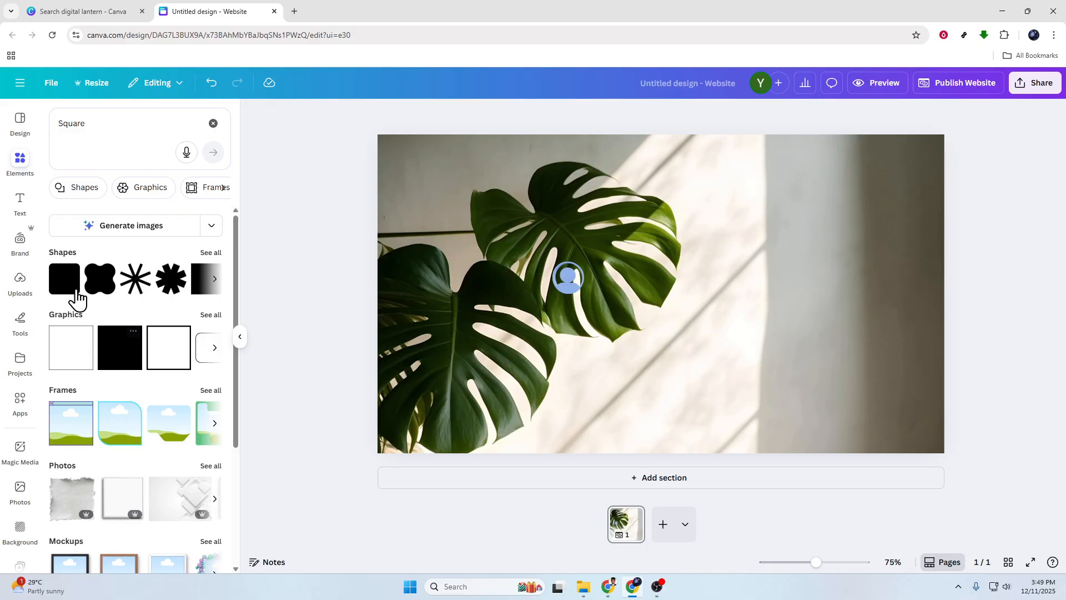
left_click(72, 273)
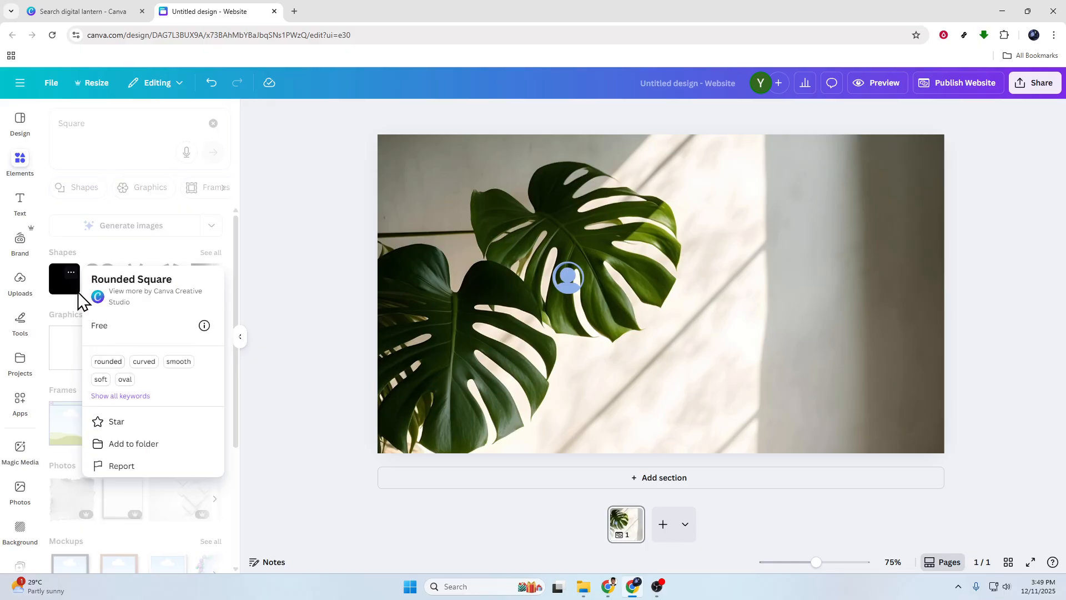
left_click(64, 282)
left_click(65, 286)
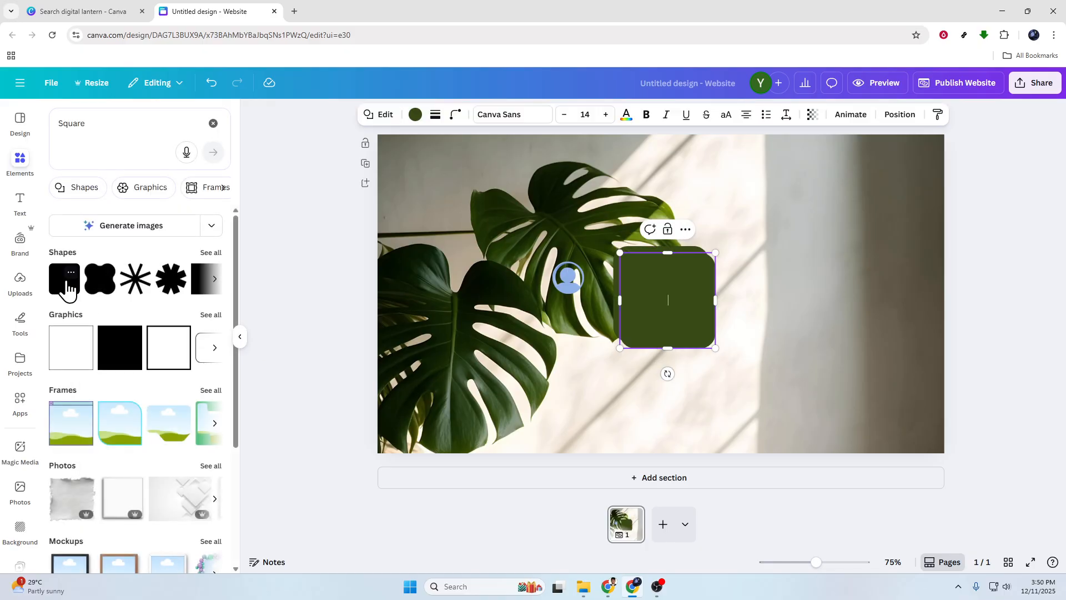
left_click(780, 341)
Reshape the green rounded square into a wide bar beside the user icon and duplicate it directly below.
left_click(675, 299)
left_click_drag(672, 299, 668, 330)
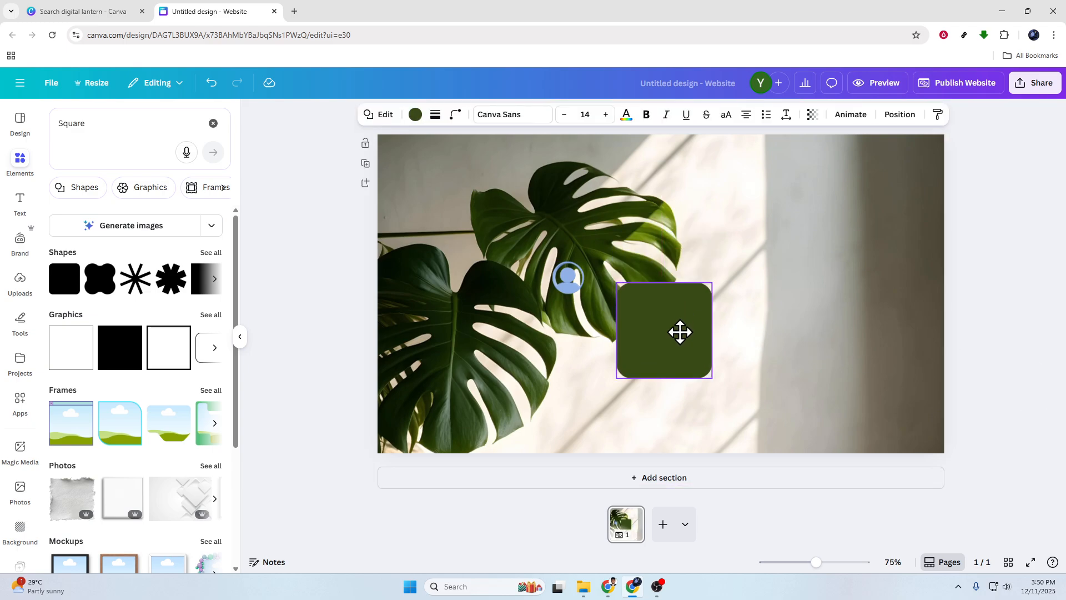
left_click_drag(713, 284, 747, 284)
left_click_drag(717, 400, 710, 327)
left_click(1001, 287)
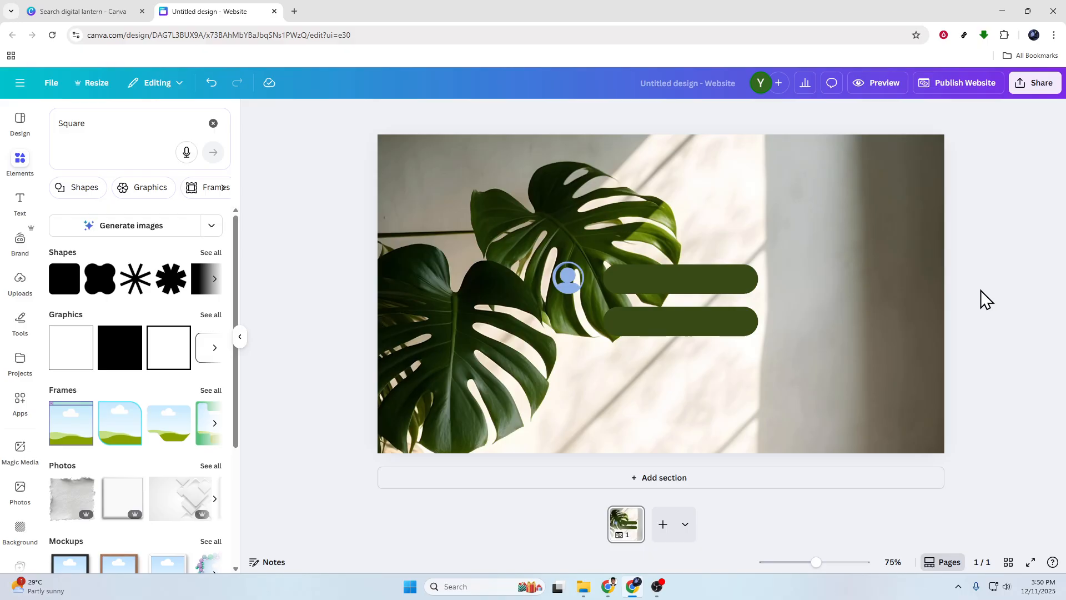
Add a heading reading "WELCOME" and place it near the top centre of the page, above the field bars.
left_click(20, 207)
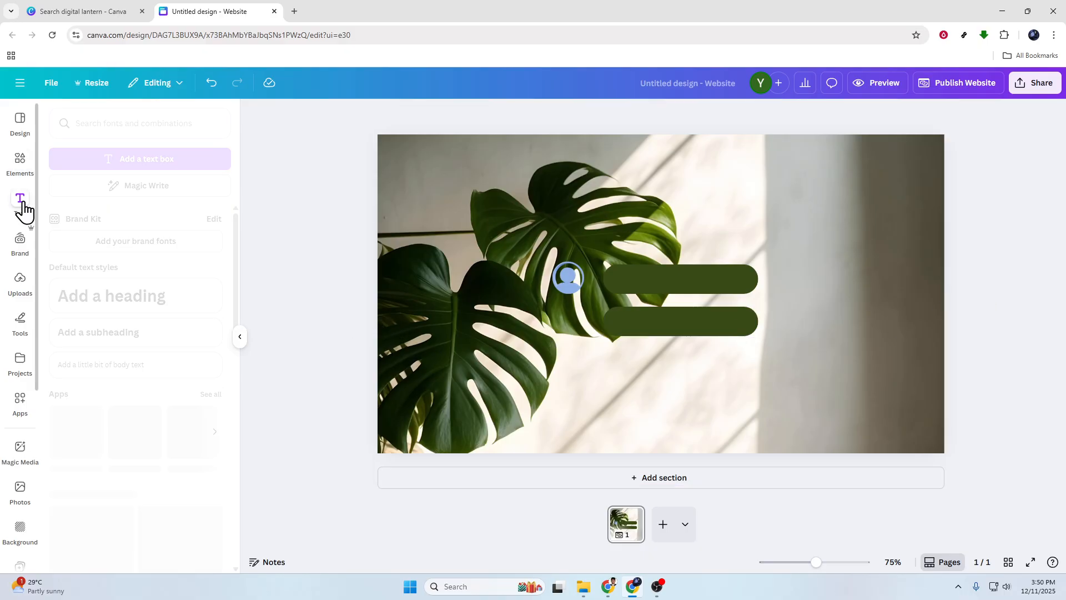
left_click(132, 300)
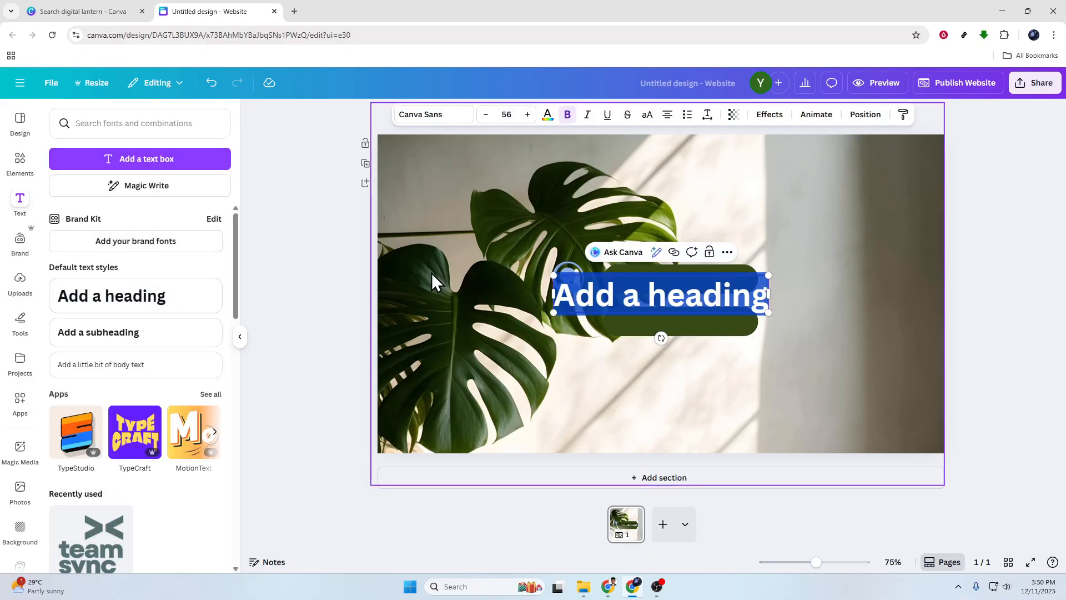
type("WE")
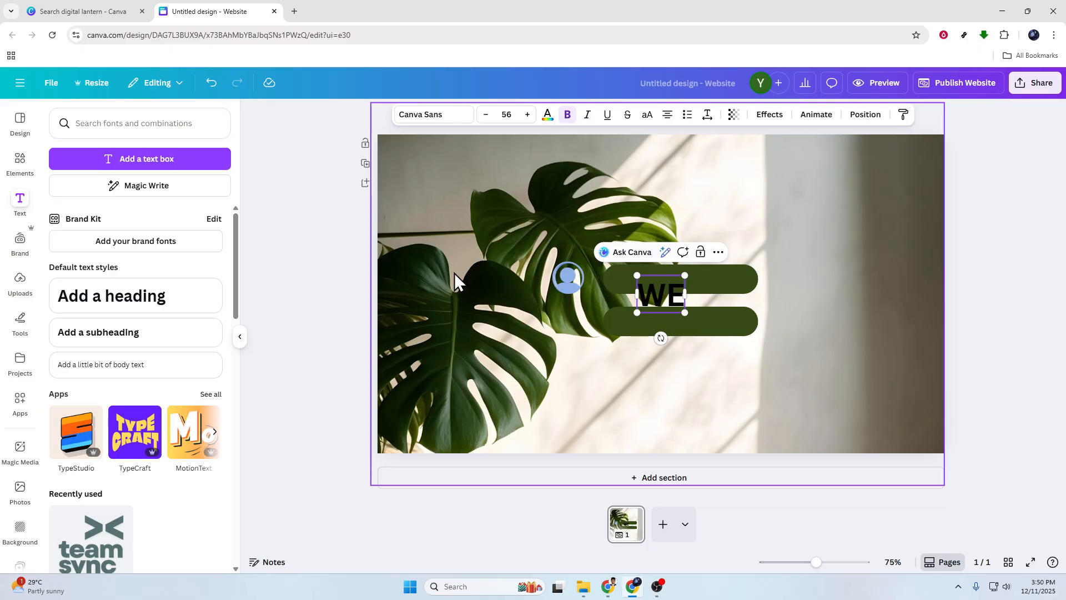
type("LCOME")
left_click(1014, 294)
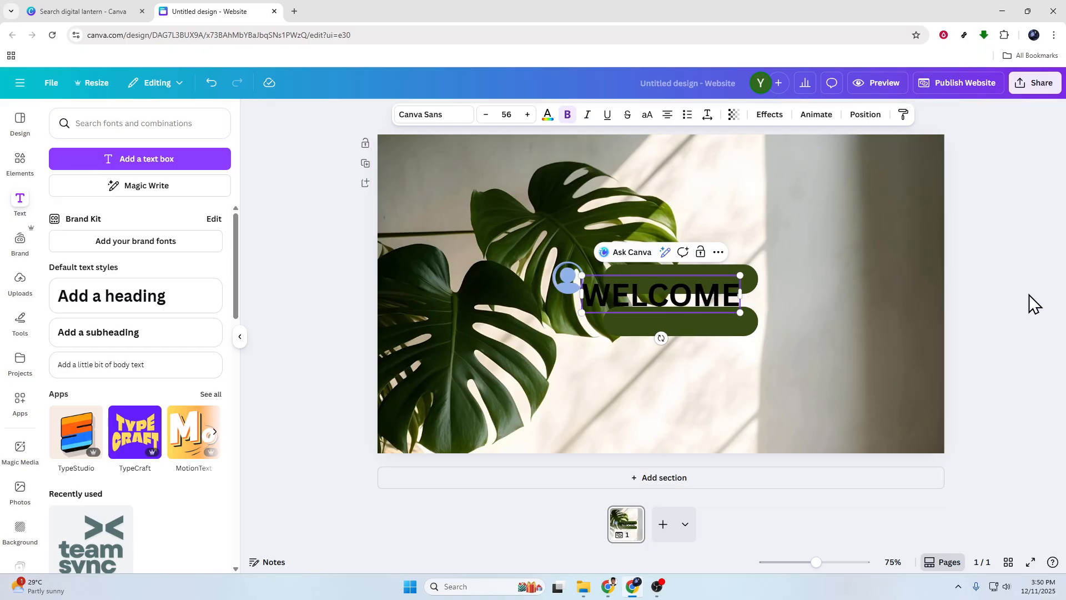
left_click_drag(731, 305, 727, 186)
Set the WELCOME heading's text color to white.
left_click(547, 114)
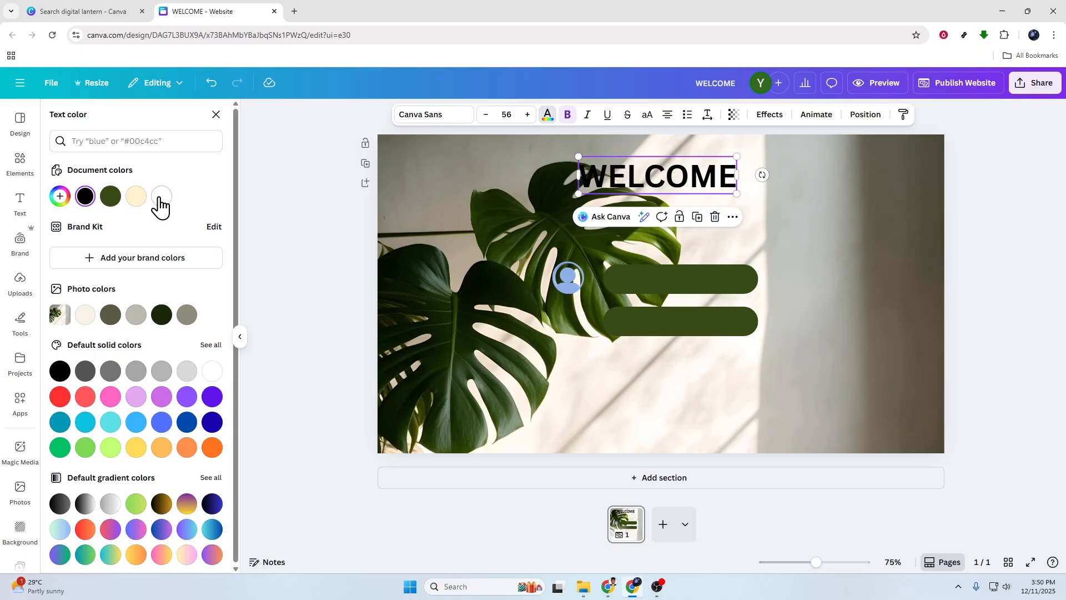
left_click(160, 198)
left_click(278, 210)
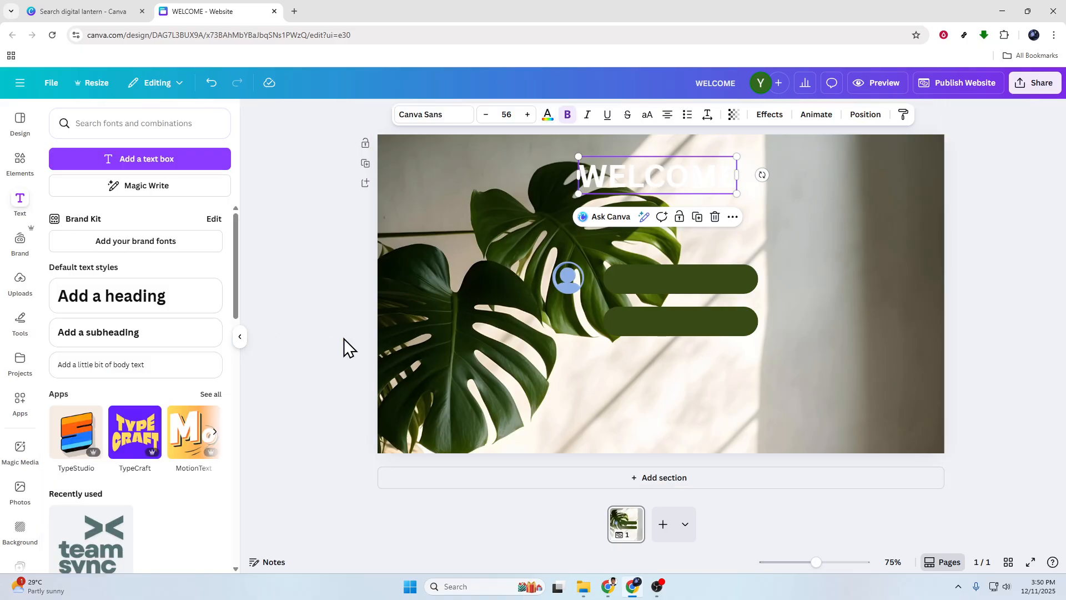
left_click(330, 349)
Add an "EMAIL:" subheading sized to fit the upper green bar and place a copy of it on the lower bar.
left_click(199, 333)
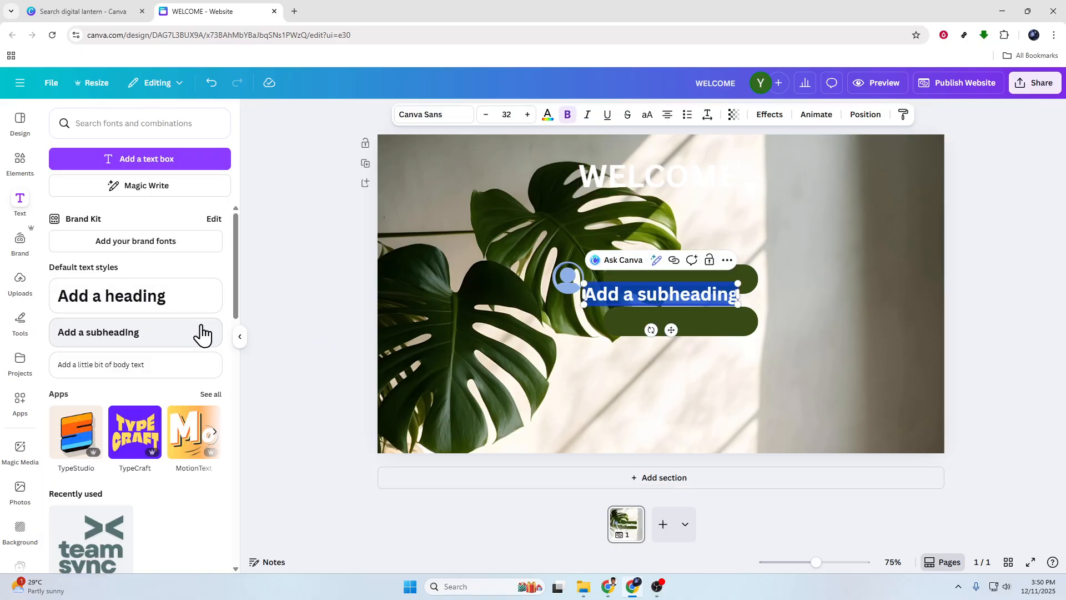
type("EM")
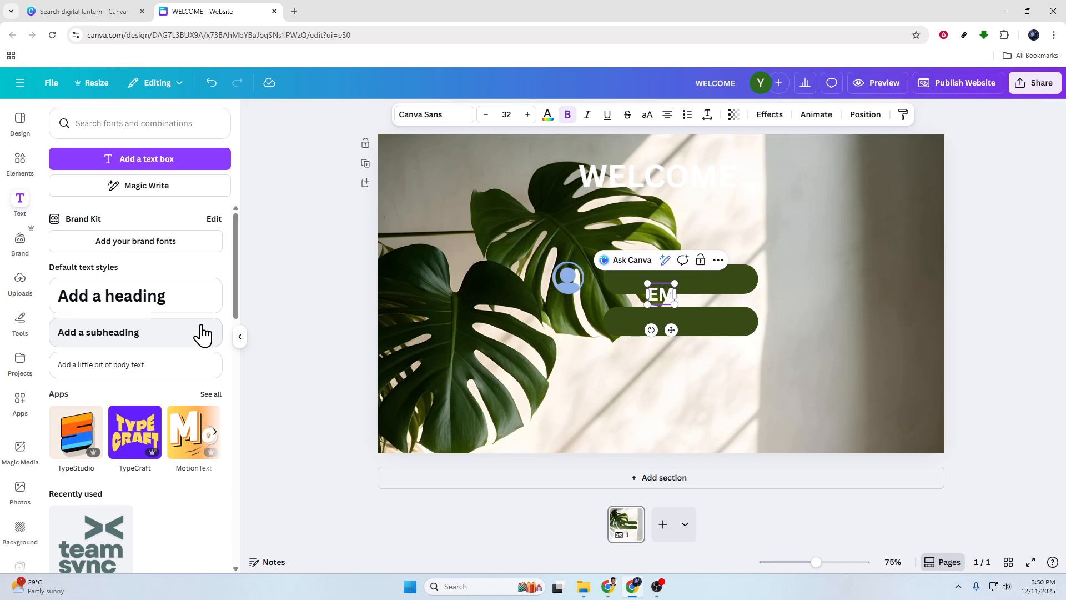
type("AIL:")
left_click(948, 312)
left_click_drag(651, 295, 636, 322)
Change the copied label on the lower green bar to "PASS:".
double_click(635, 322)
type("PAS")
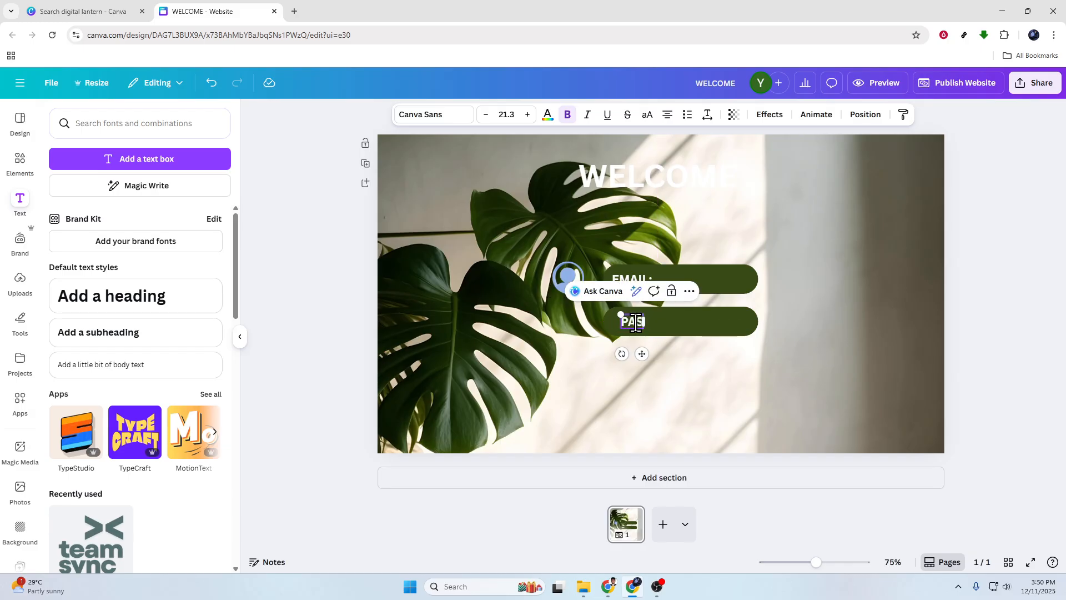
type("S")
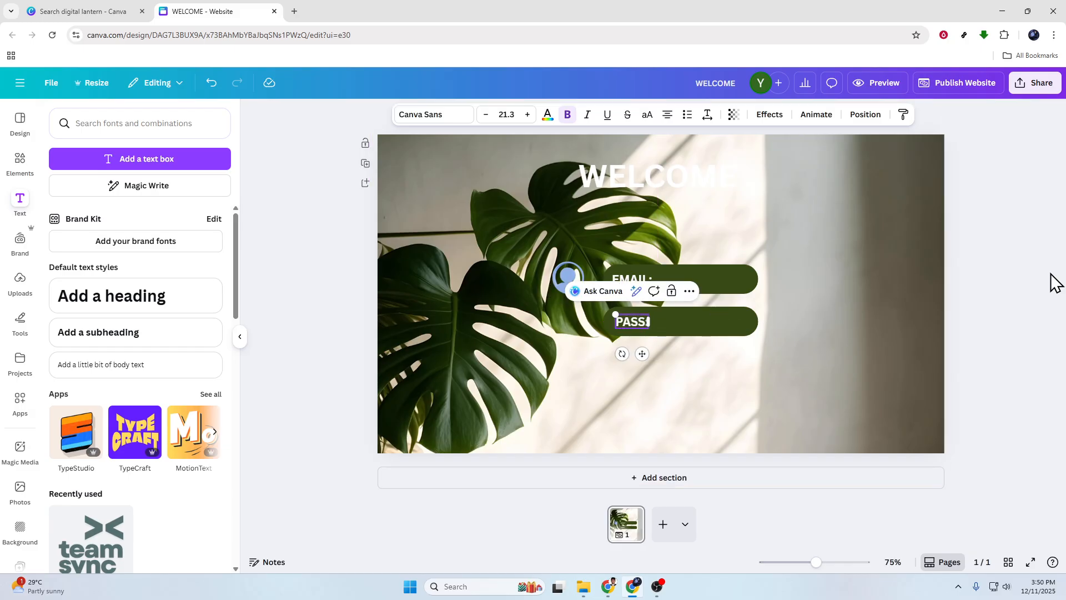
type(":")
left_click(1028, 283)
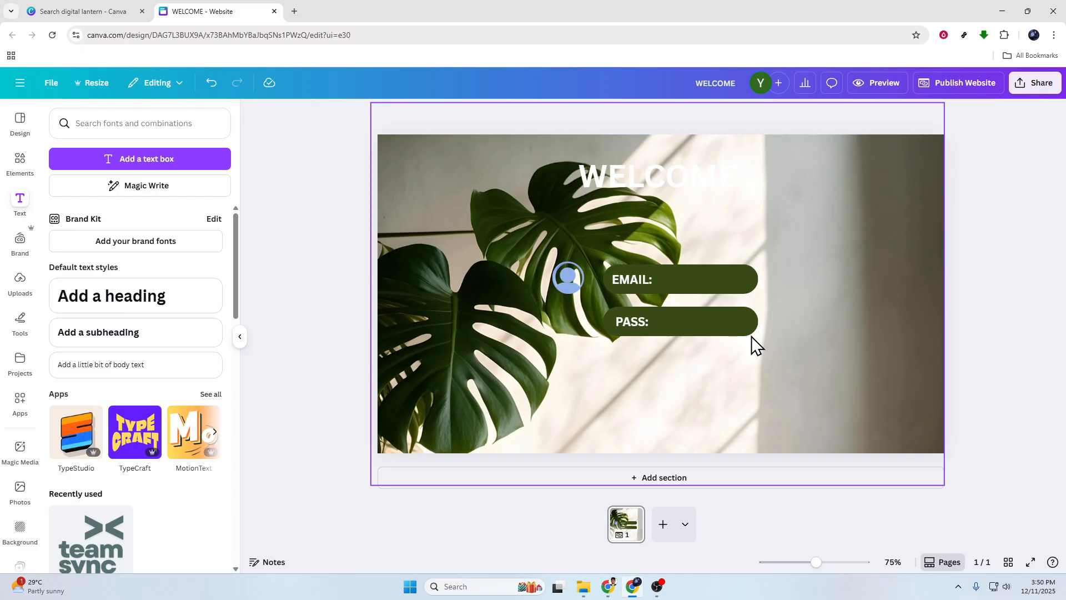
Add another Rounded Square shape and shrink it into a small button bar below the PASS bar.
left_click(19, 209)
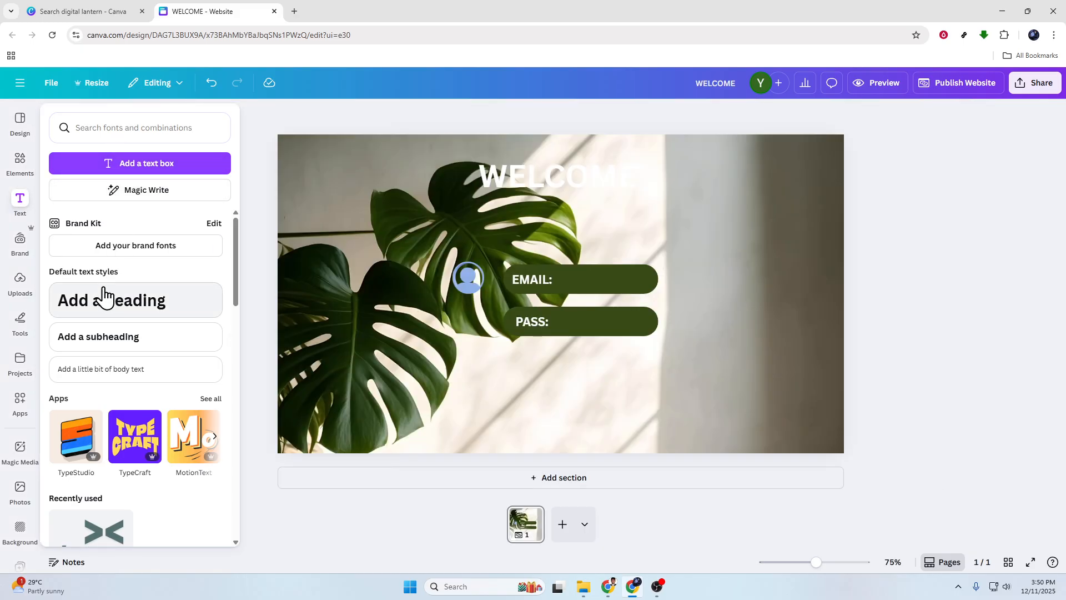
left_click(34, 166)
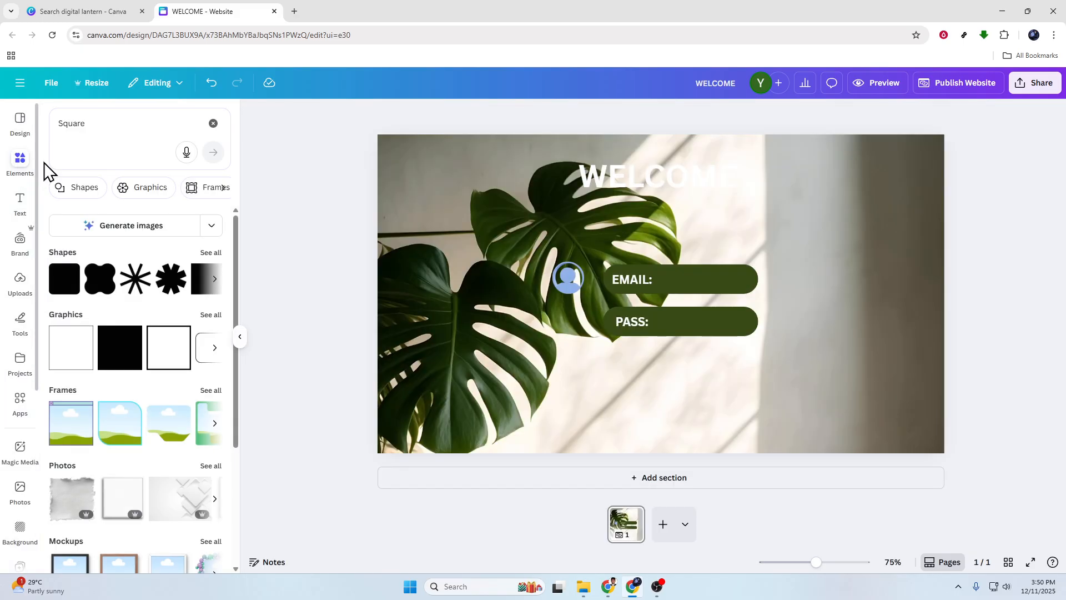
left_click(71, 273)
left_click(66, 284)
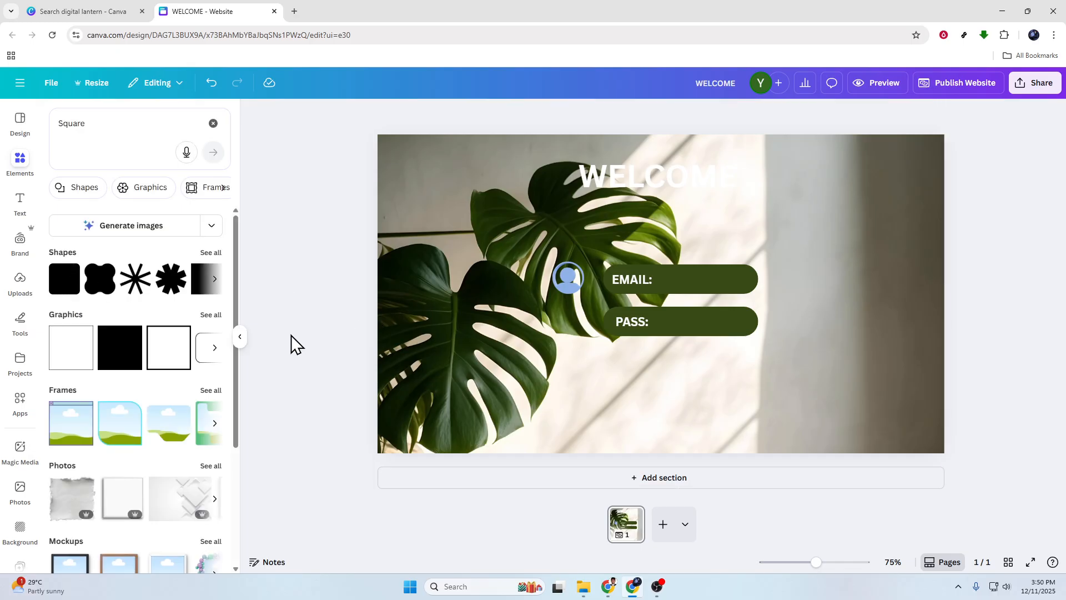
left_click(66, 288)
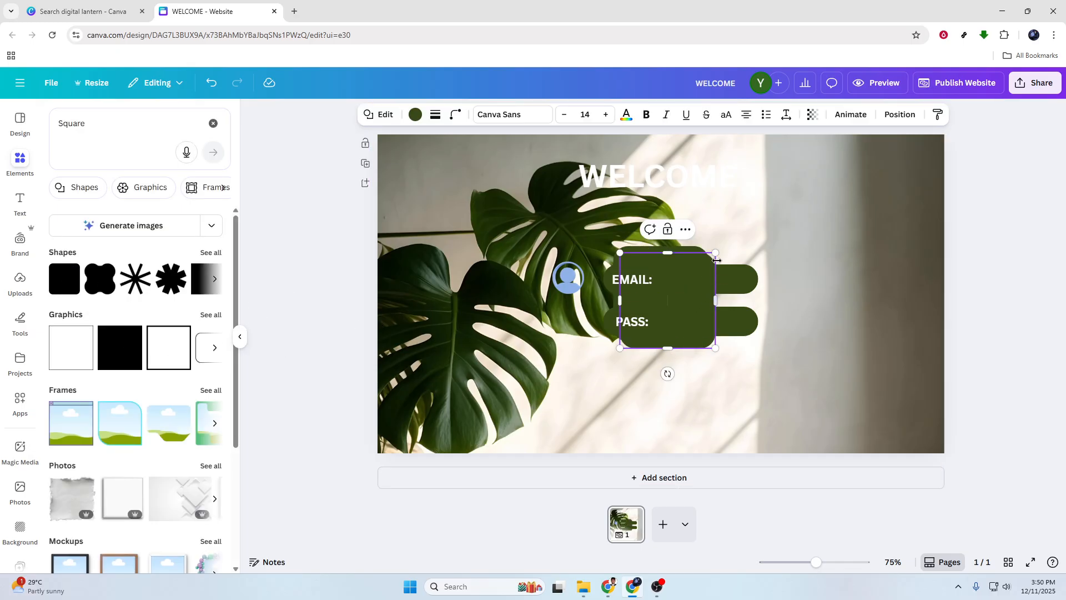
left_click_drag(717, 253, 672, 364)
left_click(1001, 343)
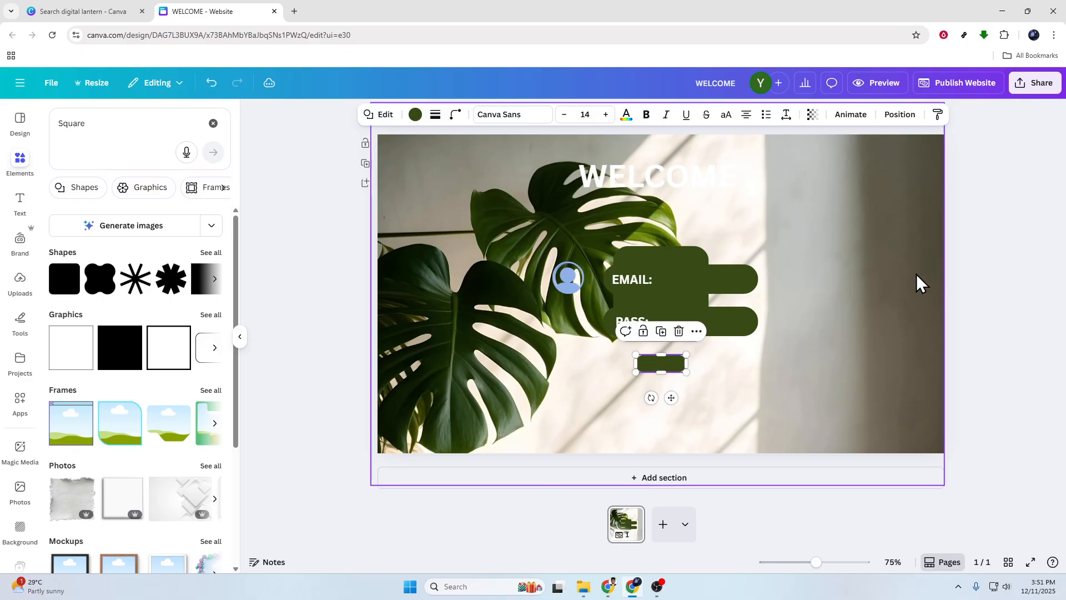
Delete the extra large rounded square and centre the small button bar beneath the two field bars.
left_click(674, 256)
key("Delete")
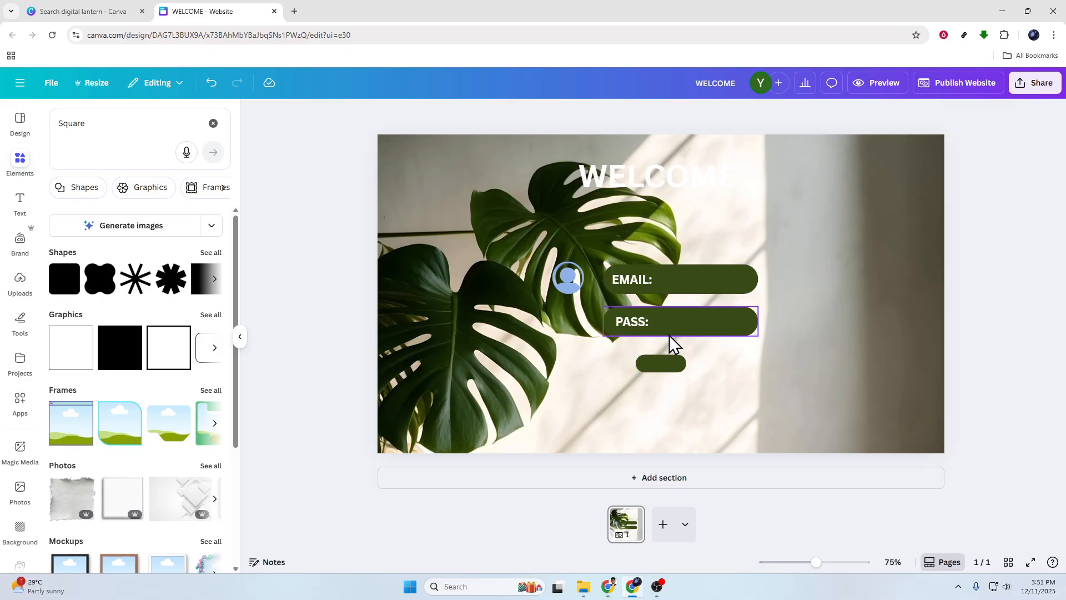
left_click(670, 364)
left_click_drag(672, 367, 683, 355)
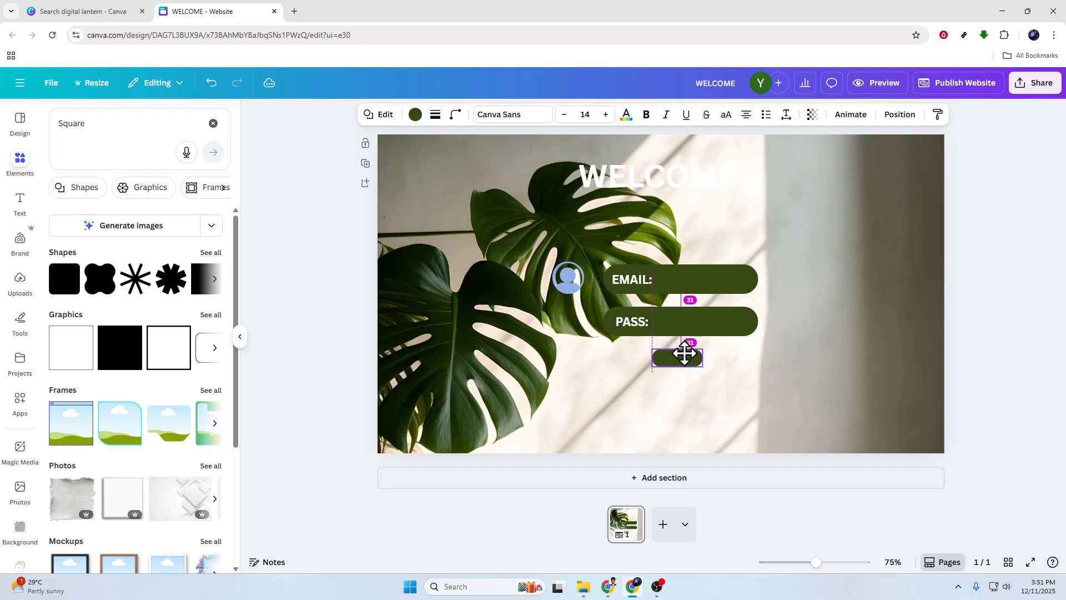
Place a copy of the PASS label on the small button bar and change its text to "SUBMIT".
left_click(626, 322)
left_click_drag(626, 322, 673, 357)
double_click(679, 357)
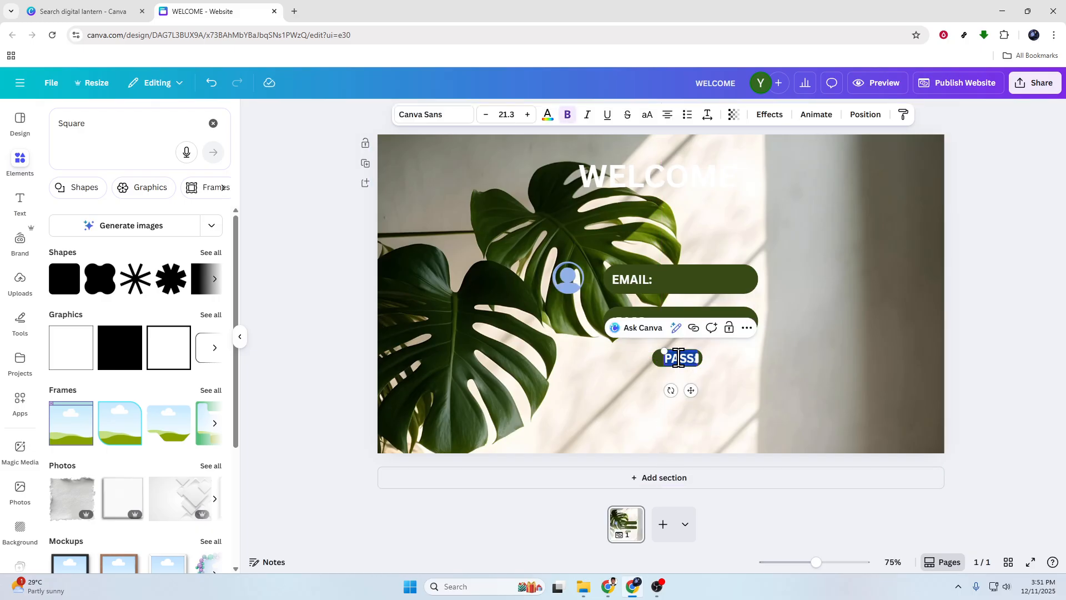
key("BackSpace")
type("SUBMIT")
left_click(1035, 343)
left_click(656, 354)
left_click(1006, 305)
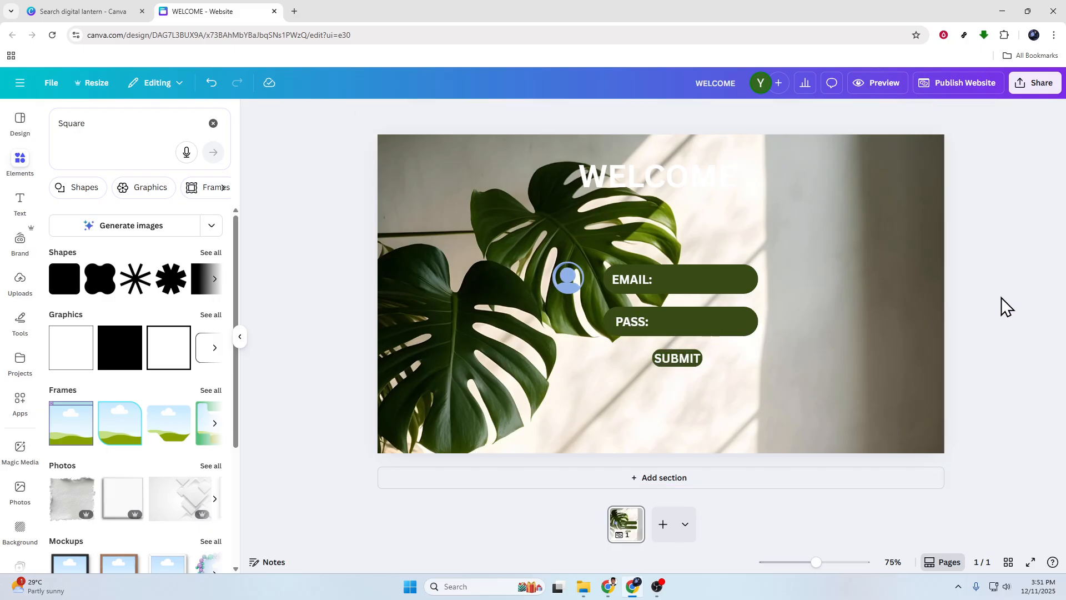
Move the user icon closer to the EMAIL bar and change the WELCOME heading's font to Brittany.
left_click_drag(568, 278, 577, 280)
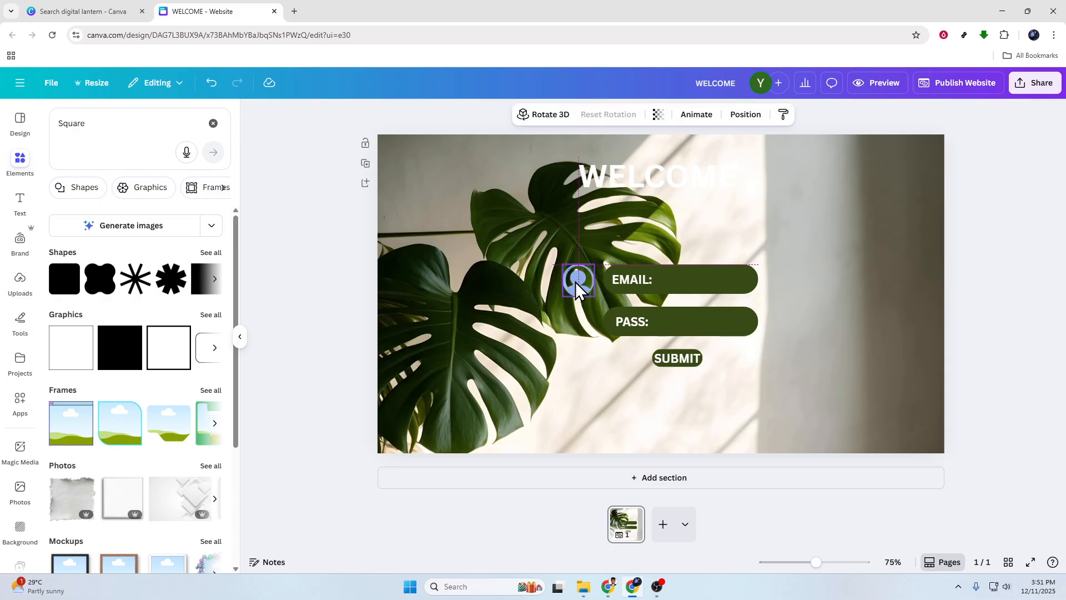
left_click(663, 174)
left_click(459, 116)
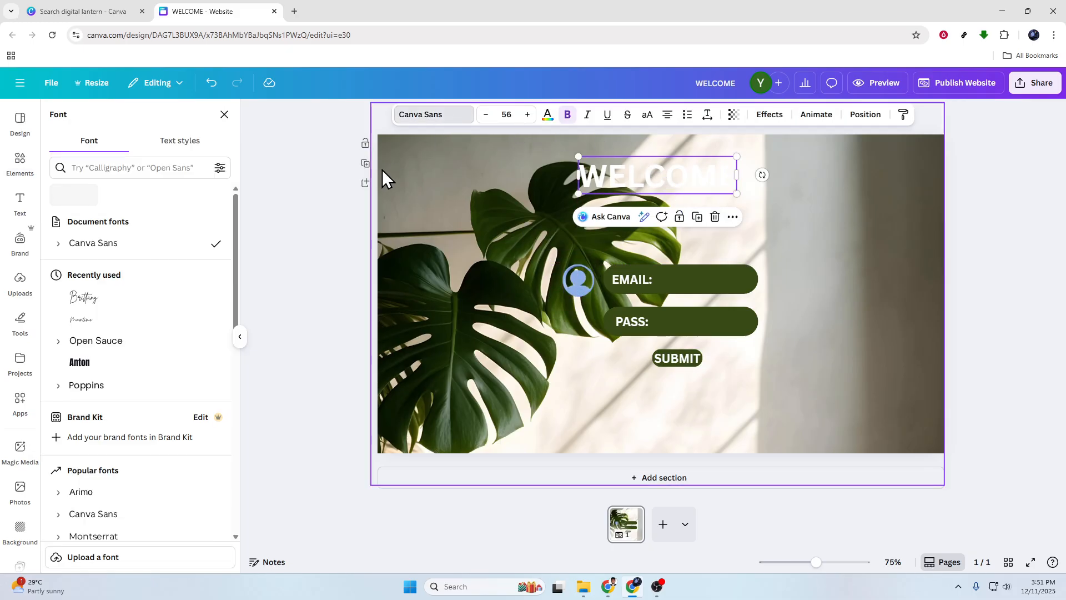
left_click(136, 419)
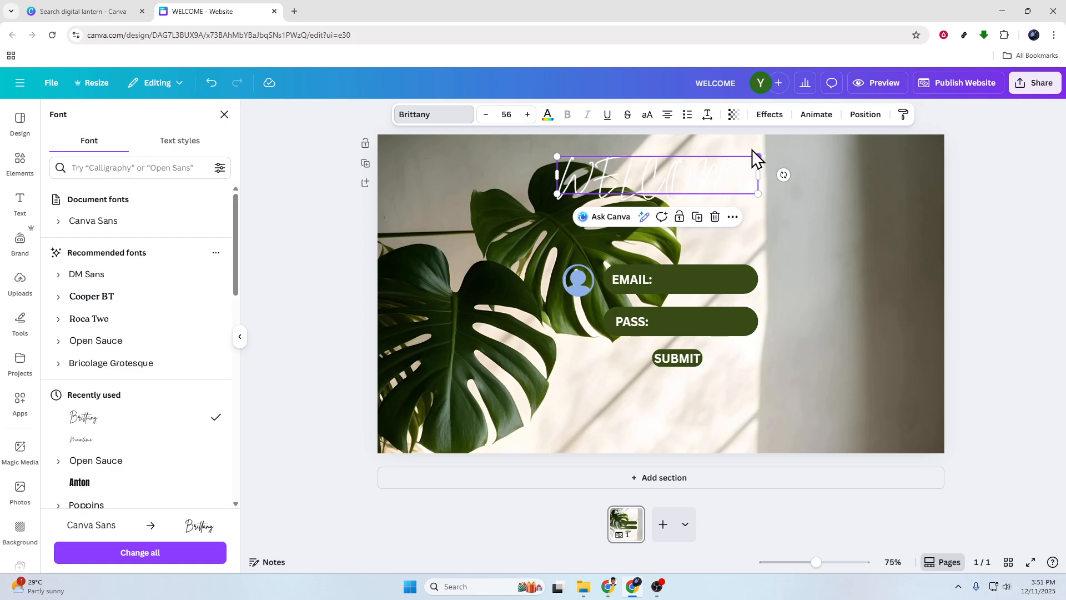
Apply the Outline effect to the WELCOME heading, then enlarge and centre it just above the EMAIL bar.
left_click(769, 114)
left_click(192, 255)
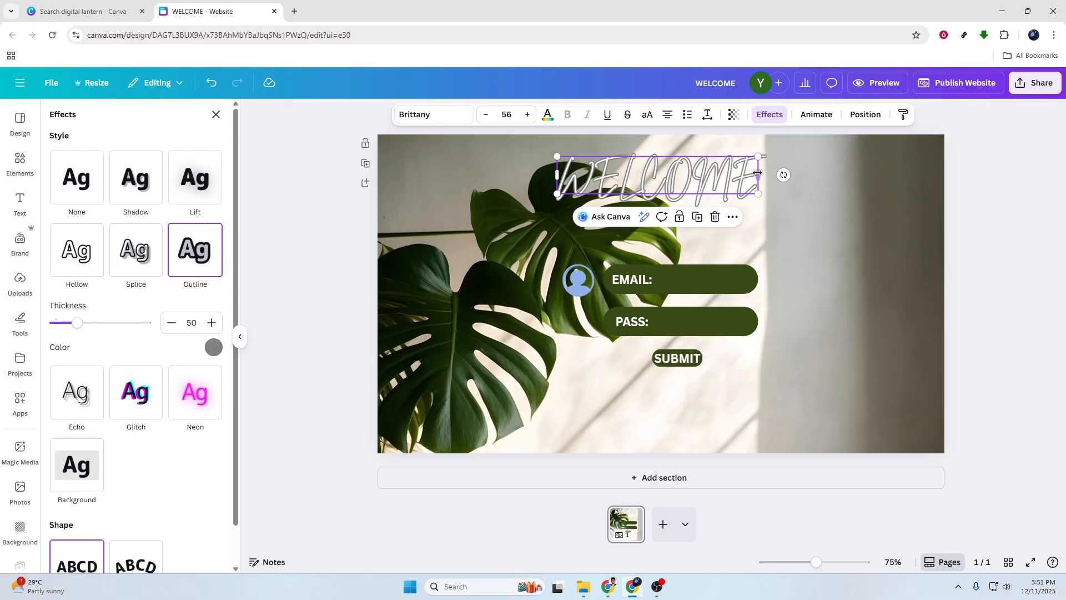
left_click_drag(758, 156, 800, 148)
left_click_drag(731, 184, 731, 207)
left_click(996, 266)
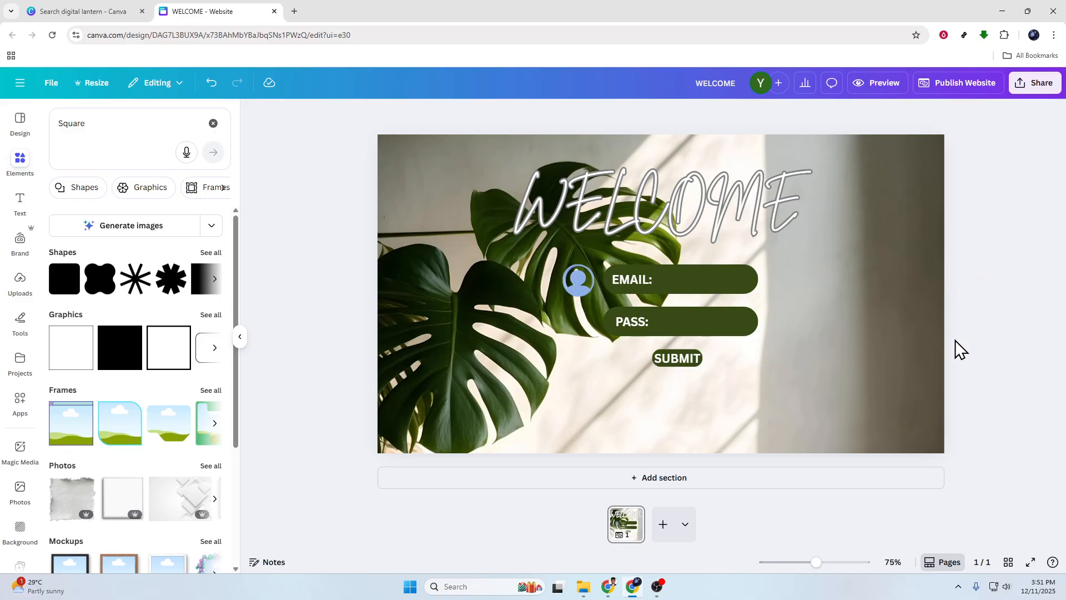
Examine the file types offered for downloading the design.
left_click(239, 337)
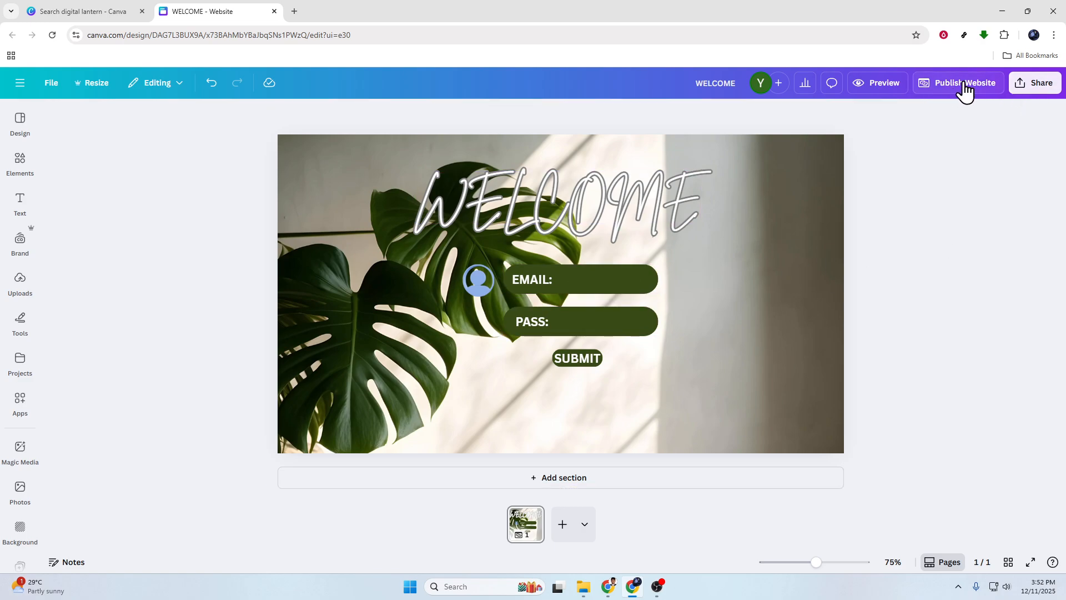
left_click(1044, 86)
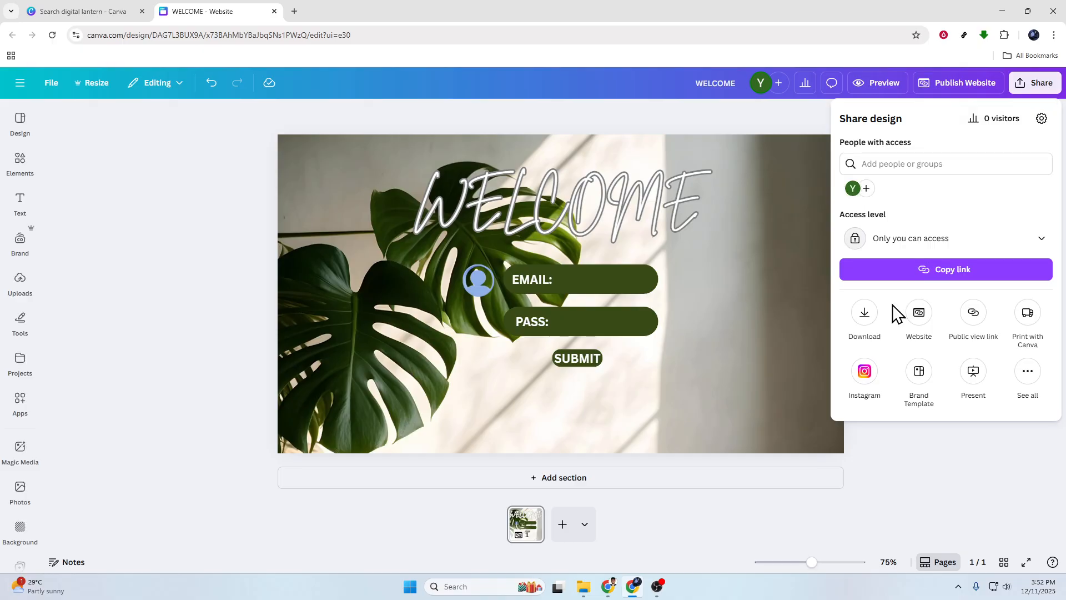
left_click(878, 316)
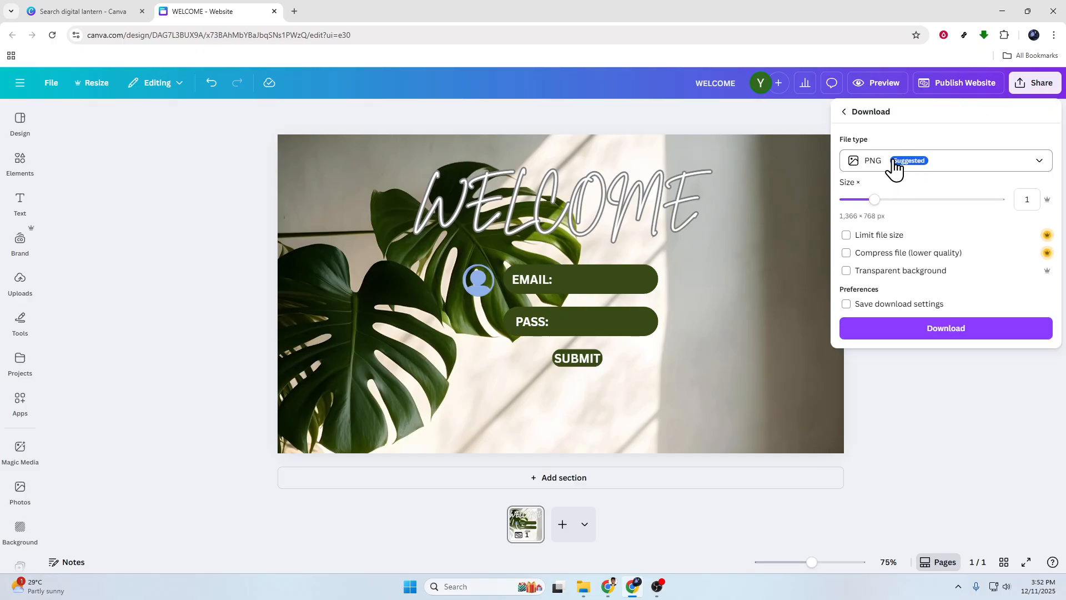
left_click(917, 167)
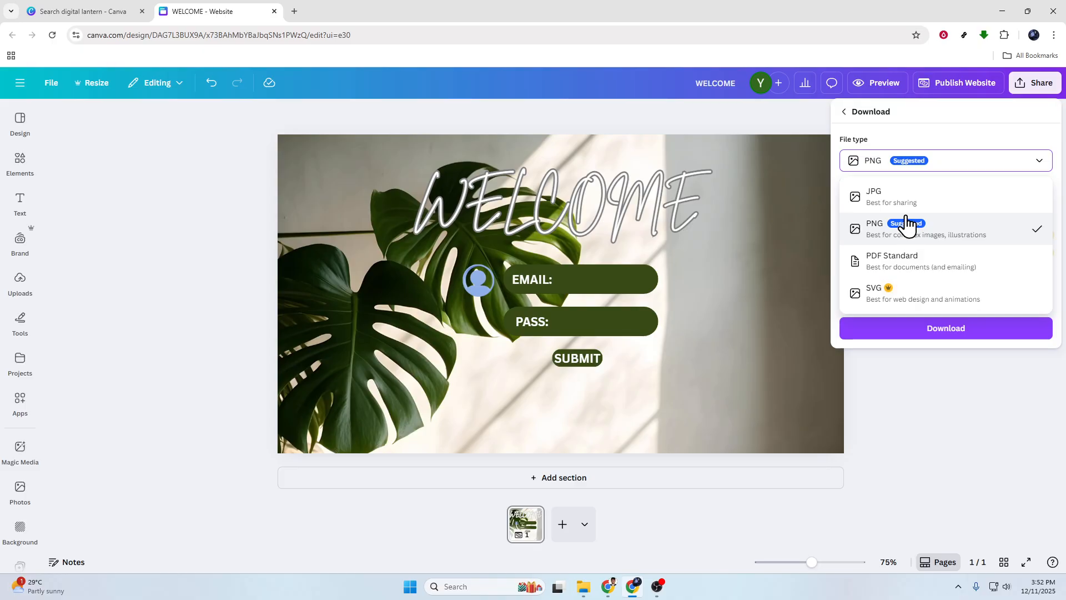
left_click(844, 113)
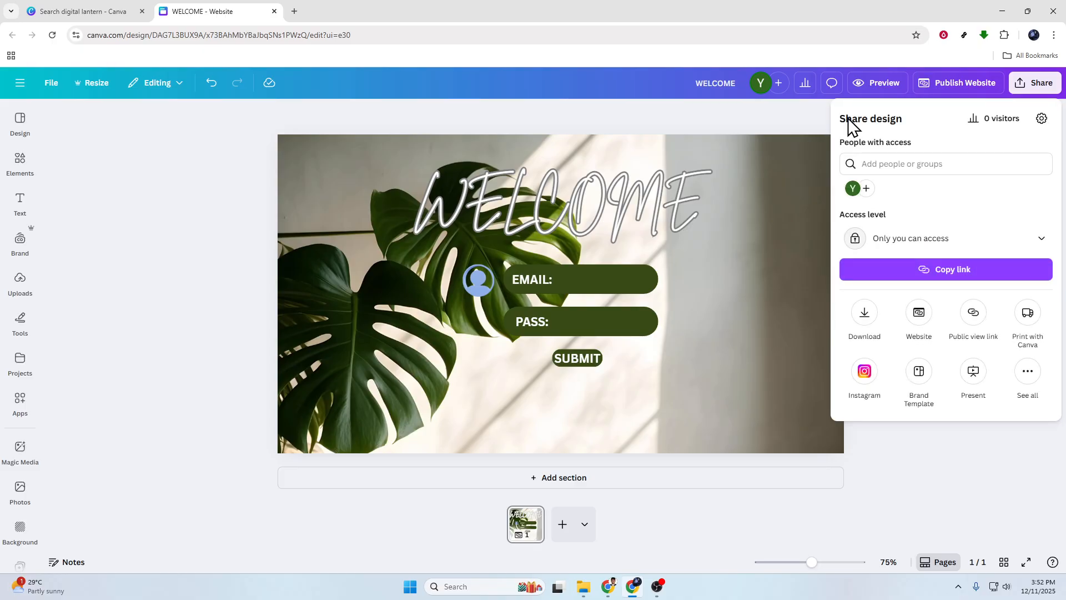
left_click(803, 118)
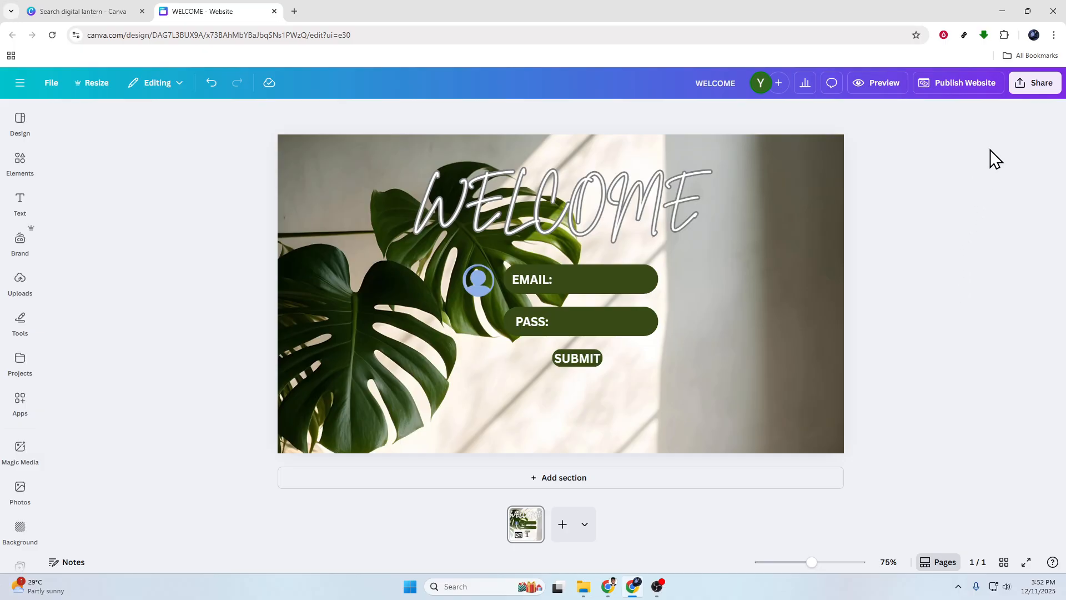
Examine the website publishing options, including the site address field, and close them without publishing.
left_click(1035, 93)
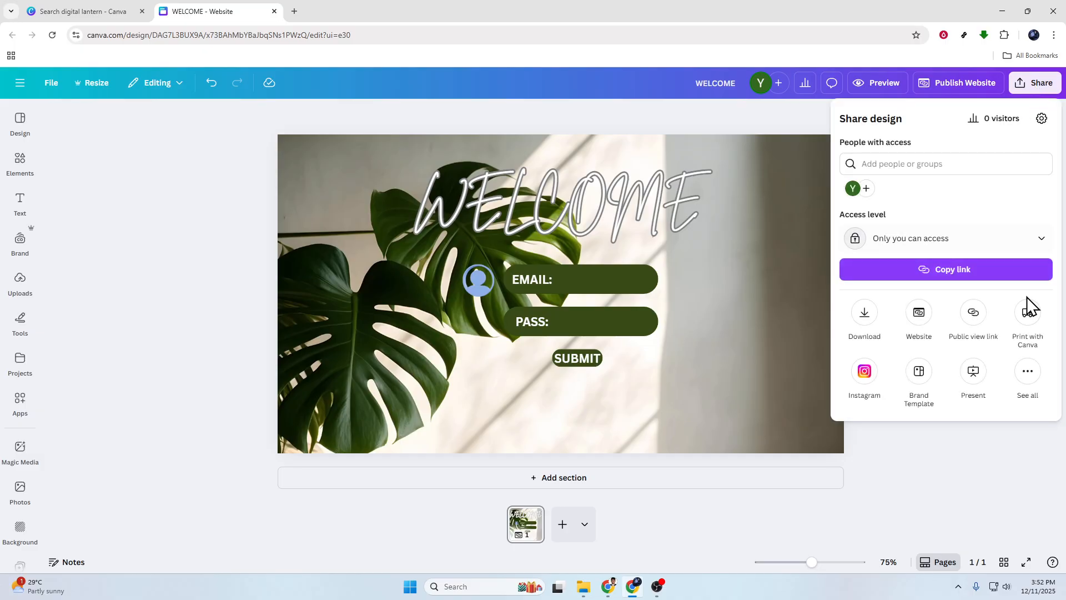
left_click(1026, 373)
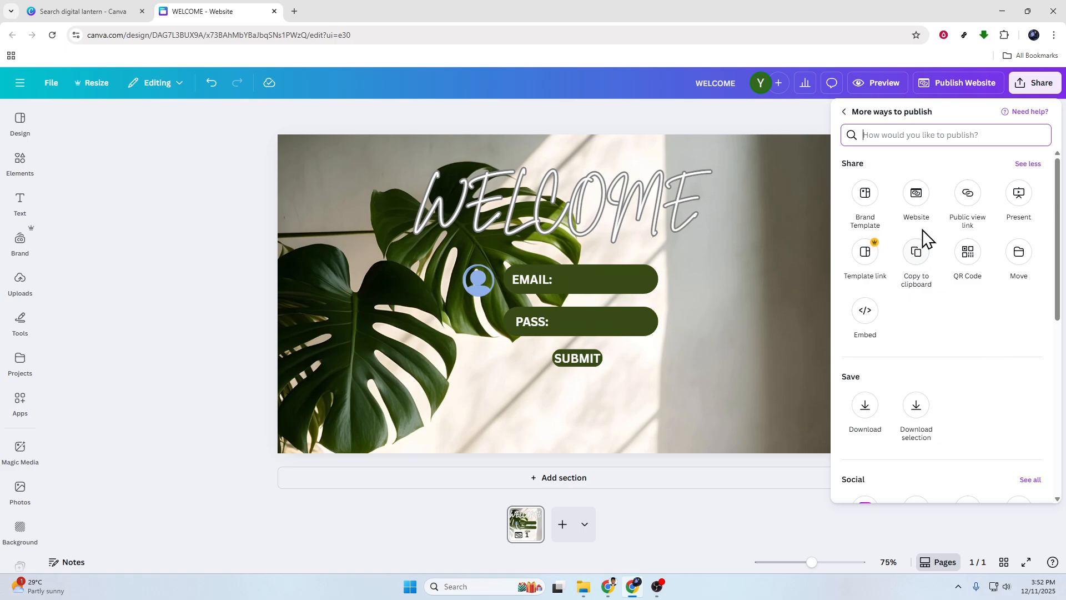
left_click(917, 201)
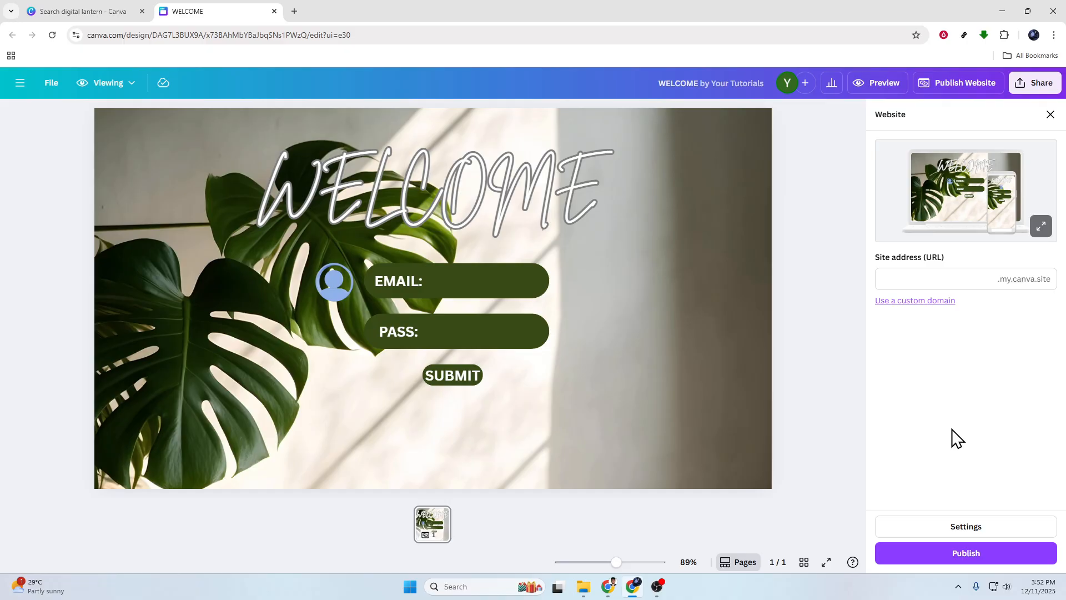
left_click(965, 280)
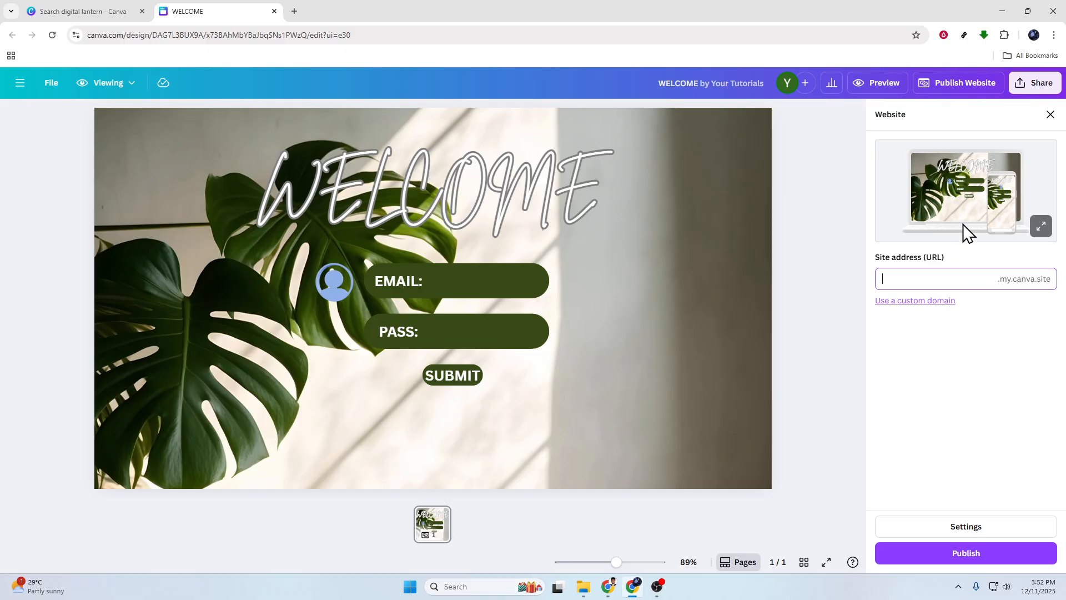
left_click(1051, 112)
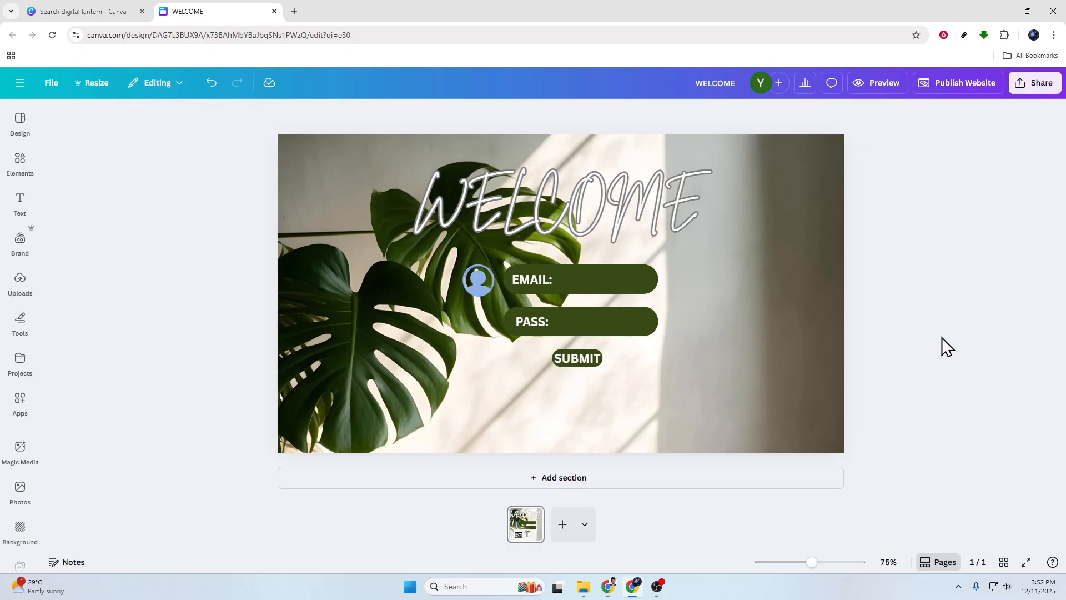